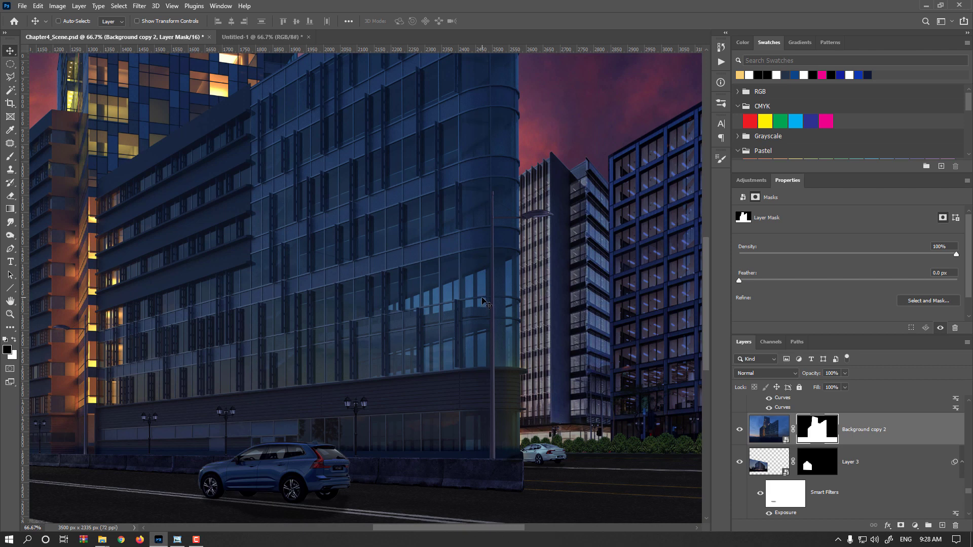
Hide and reshow the Sky Replacement Group to compare the scene with and without the replaced sky
scroll(856, 463, "down", 6)
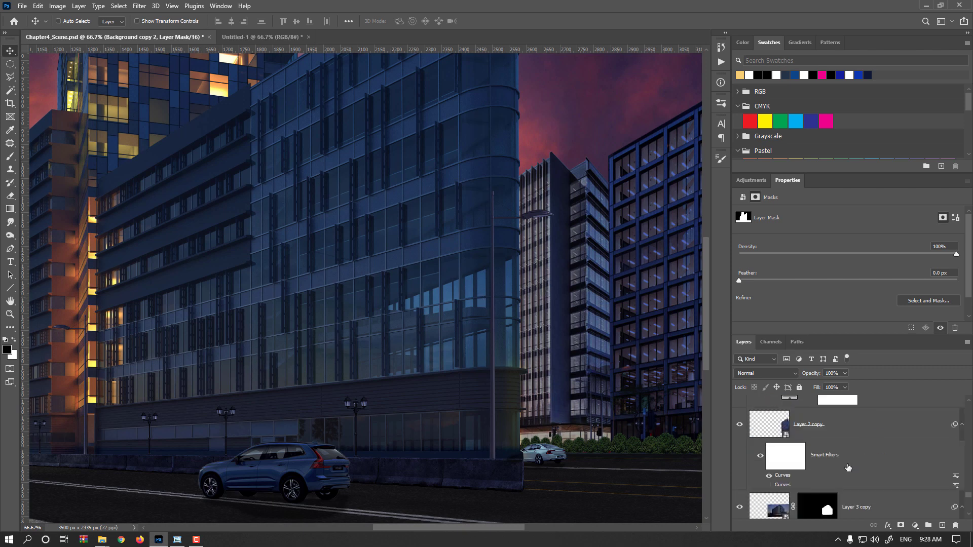
scroll(829, 467, "down", 6)
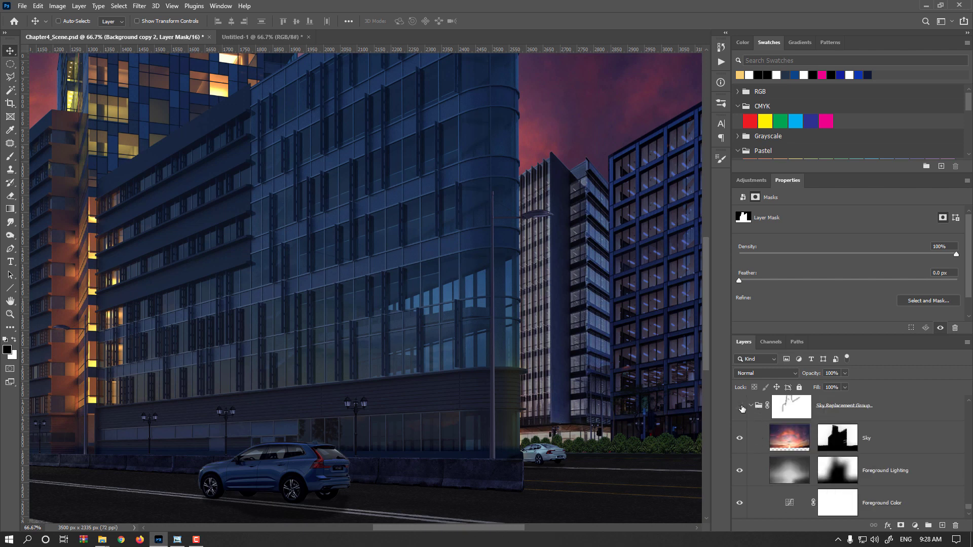
left_click(740, 407)
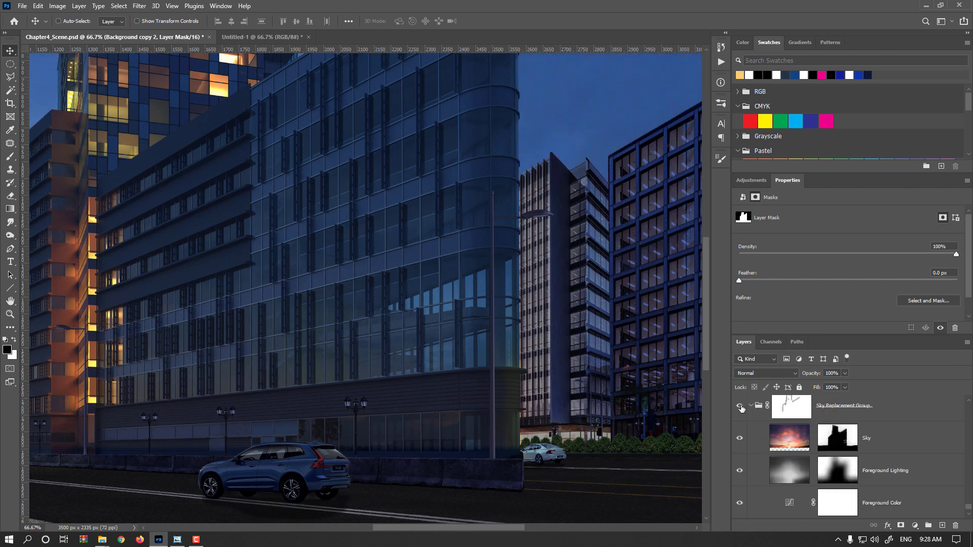
left_click(740, 407)
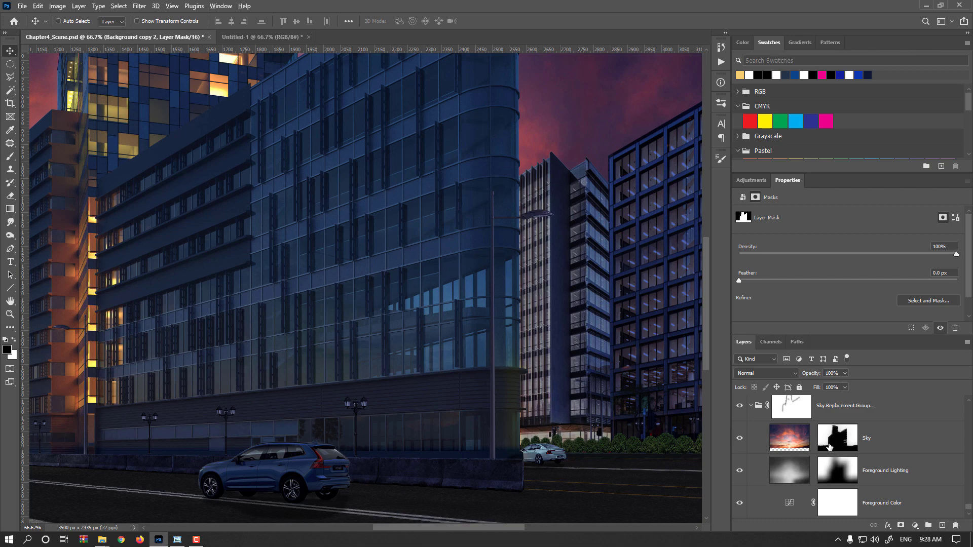
Copy the entire contents of the Sky layer's mask, return to the normal image view and clear the selection
key("alt")
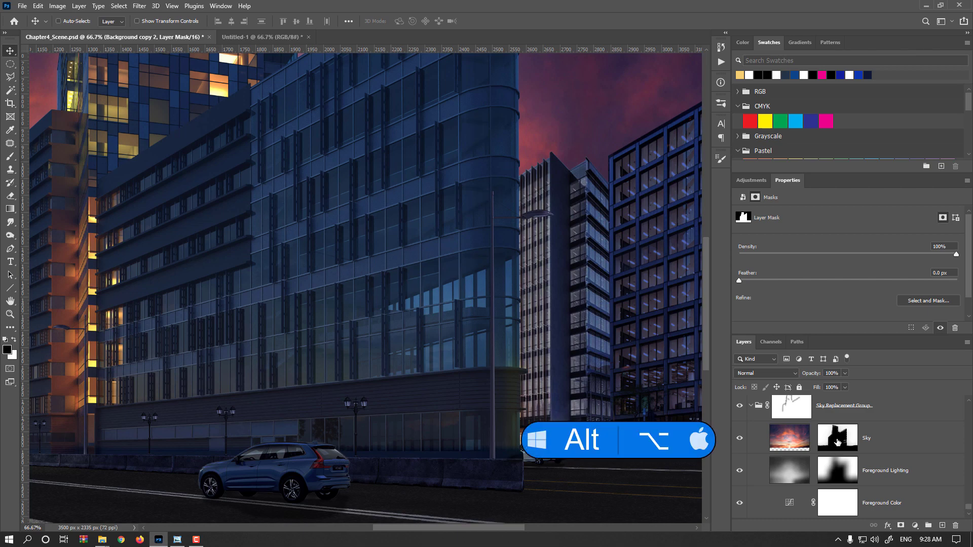
left_click(837, 443, "alt")
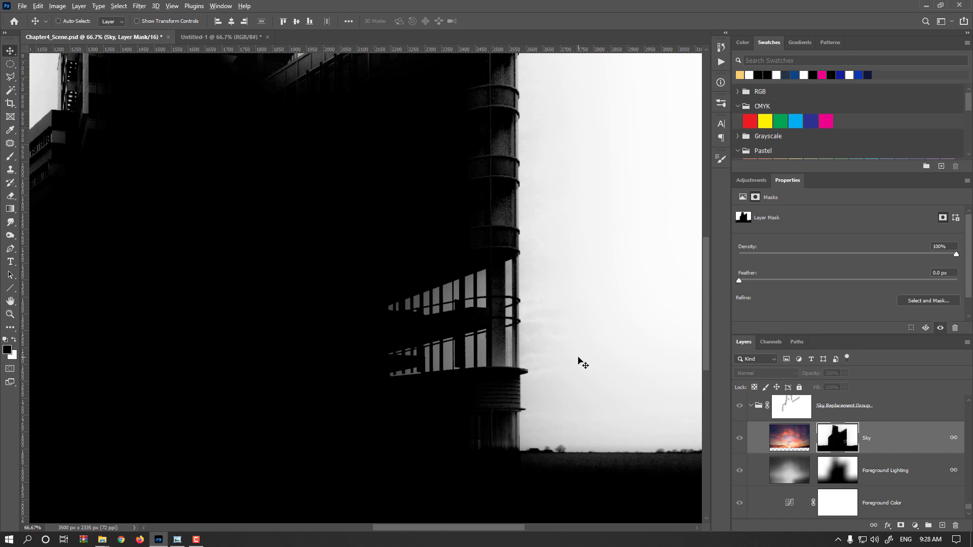
scroll(579, 361, "down", 1)
key("ctrl+a")
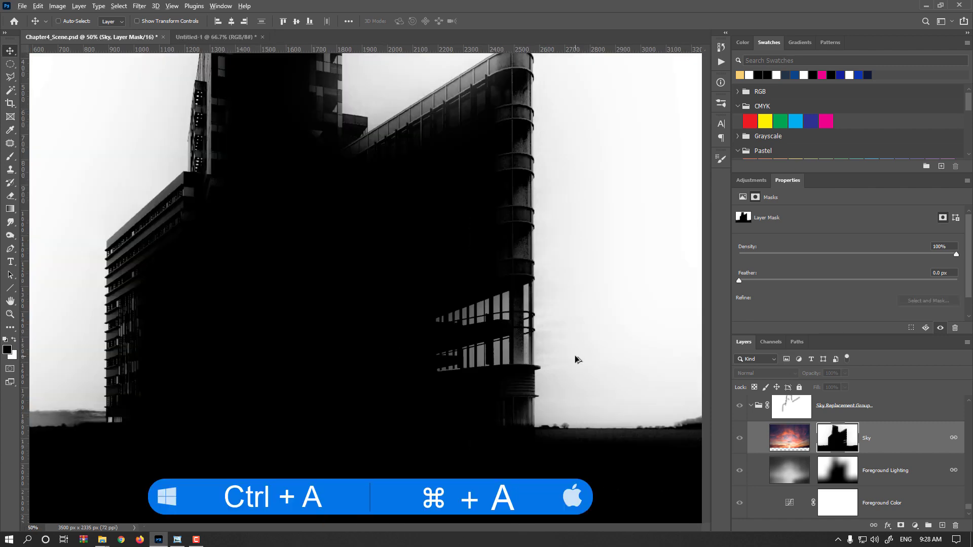
scroll(579, 363, "down", 2)
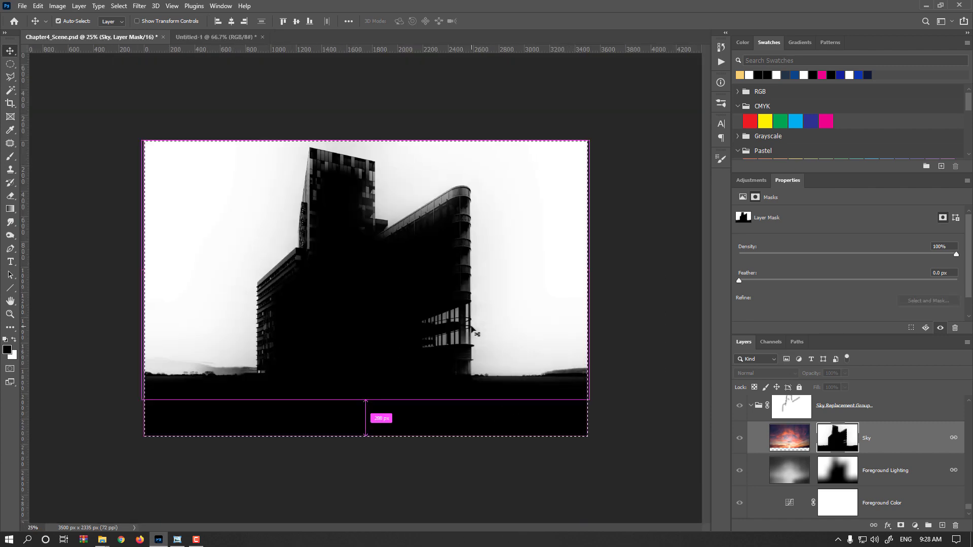
key("ctrl+c")
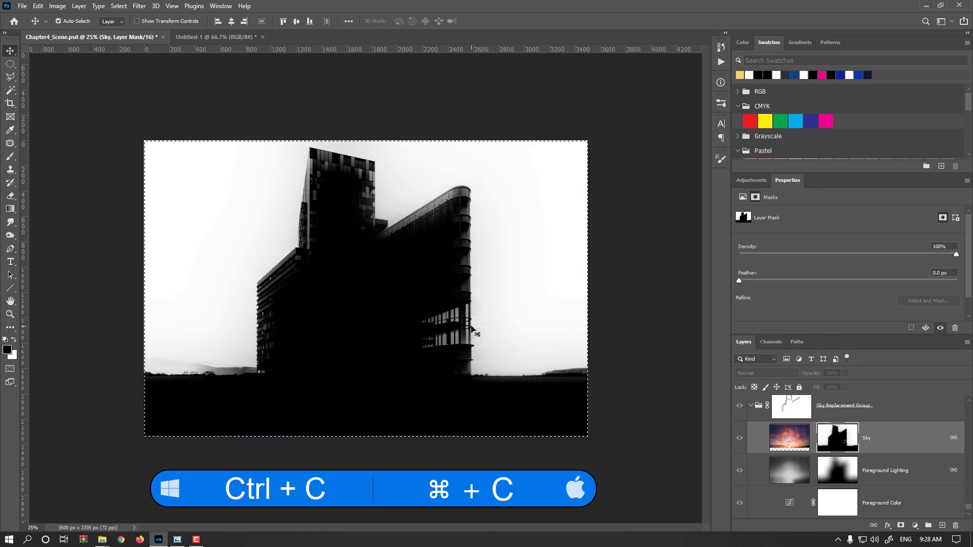
left_click(840, 439, "alt")
key("ctrl+d")
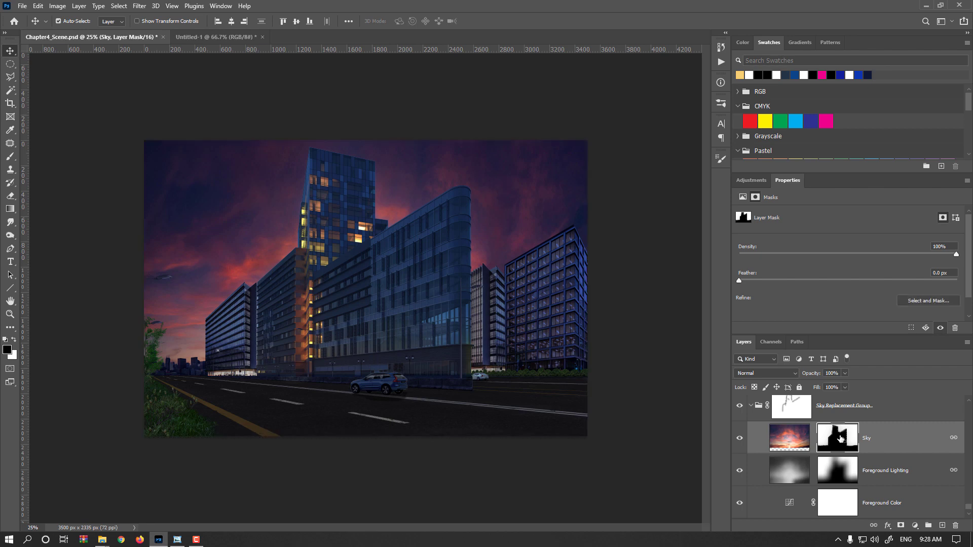
Add a new layer directly above Background copy 2 and paste the copied sky mask into it
scroll(837, 439, "up", 5)
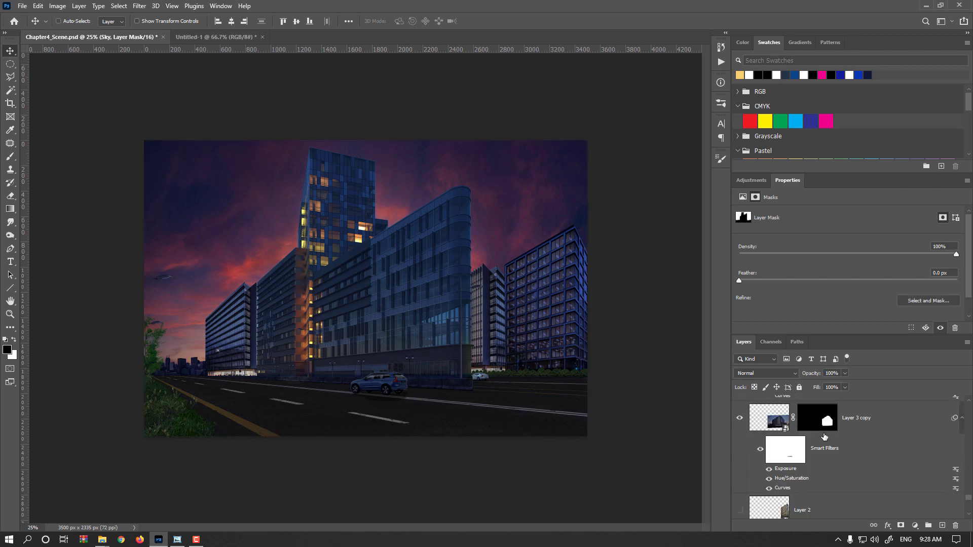
scroll(823, 442, "up", 2)
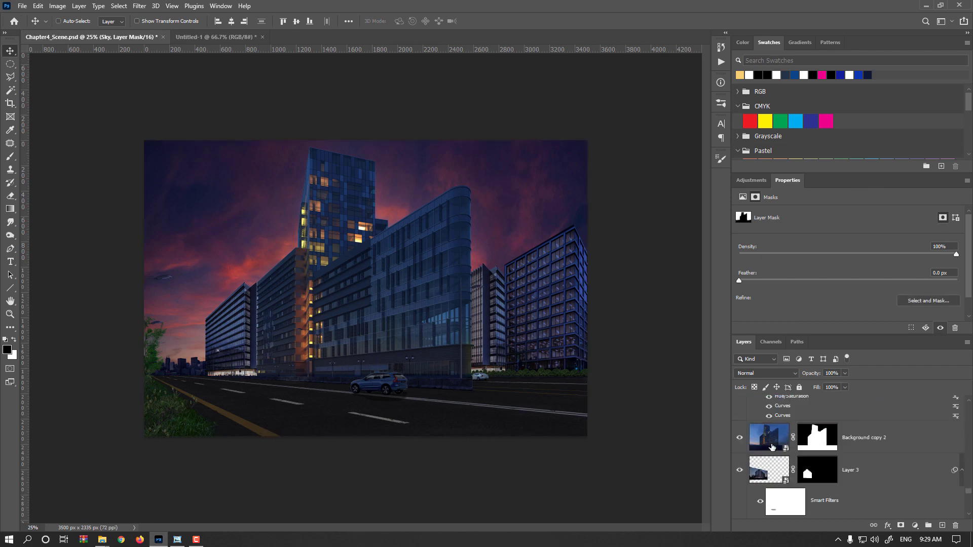
left_click(772, 446)
scroll(817, 453, "up", 2)
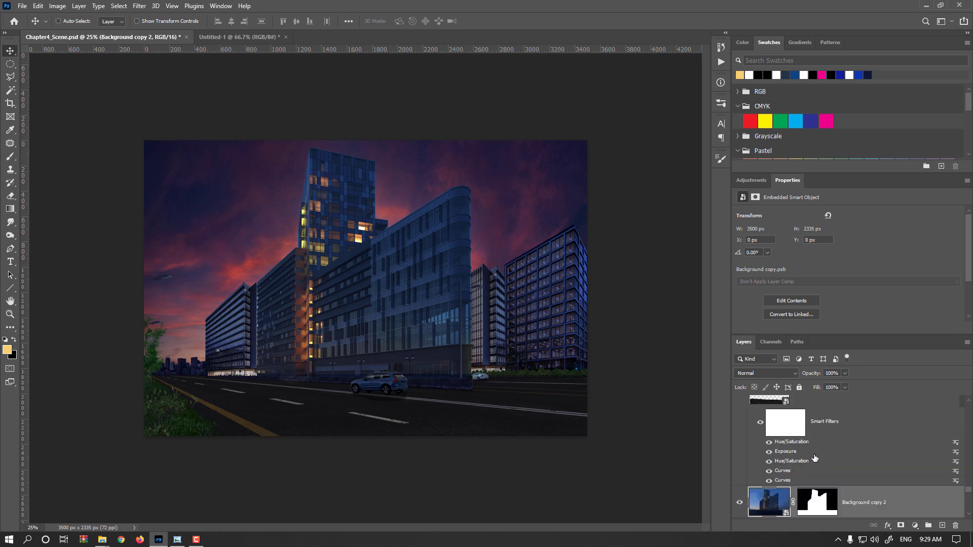
scroll(813, 459, "down", 1)
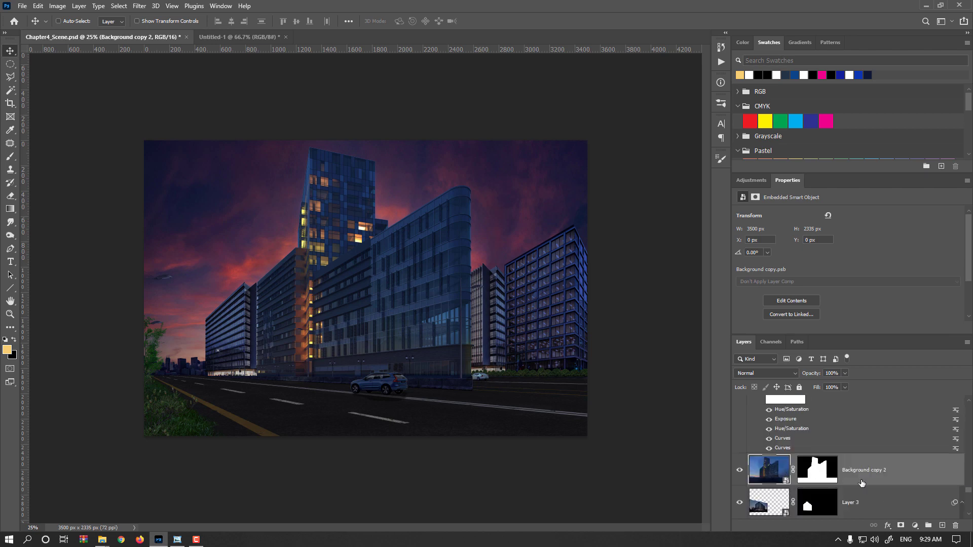
left_click(942, 525)
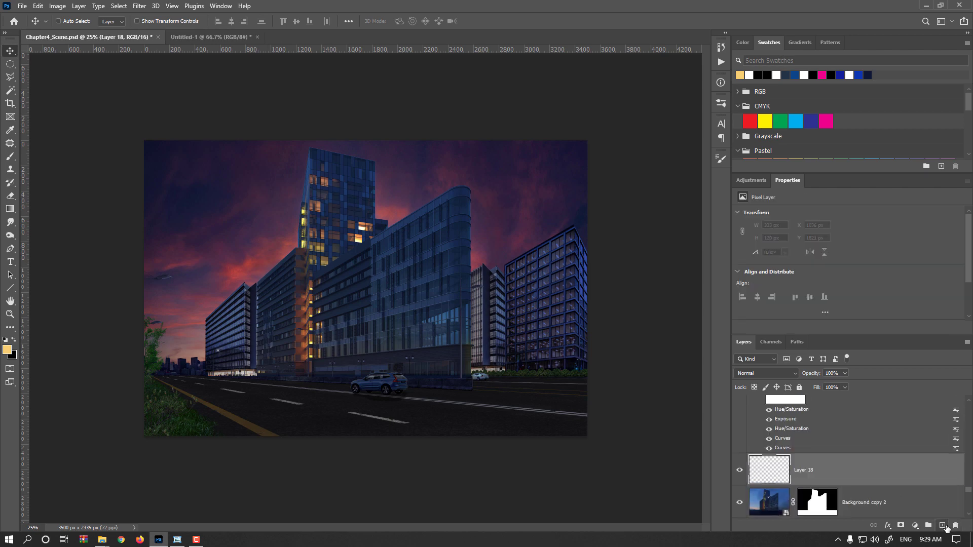
key("ctrl+v")
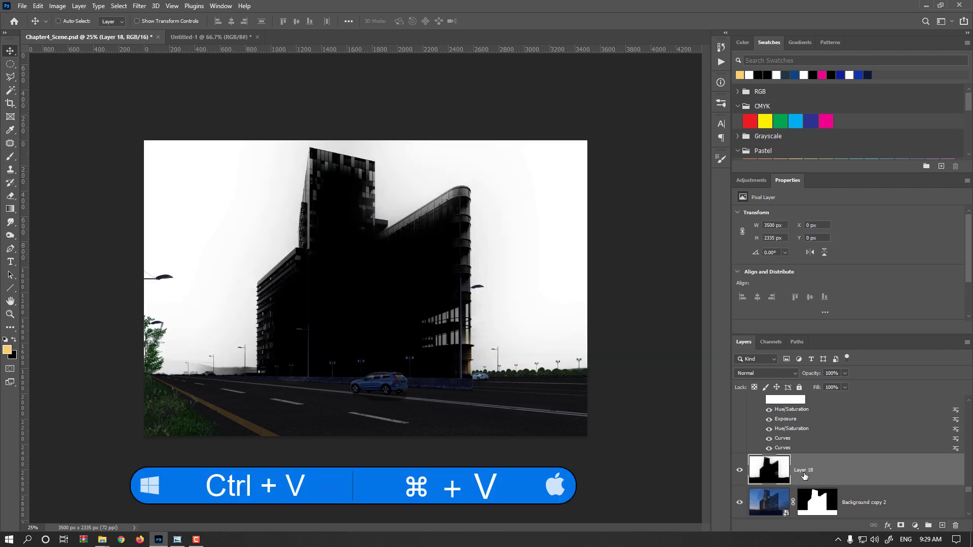
Copy the Background copy 2 layer mask and paste it into a new layer directly above that layer
scroll(816, 474, "down", 1)
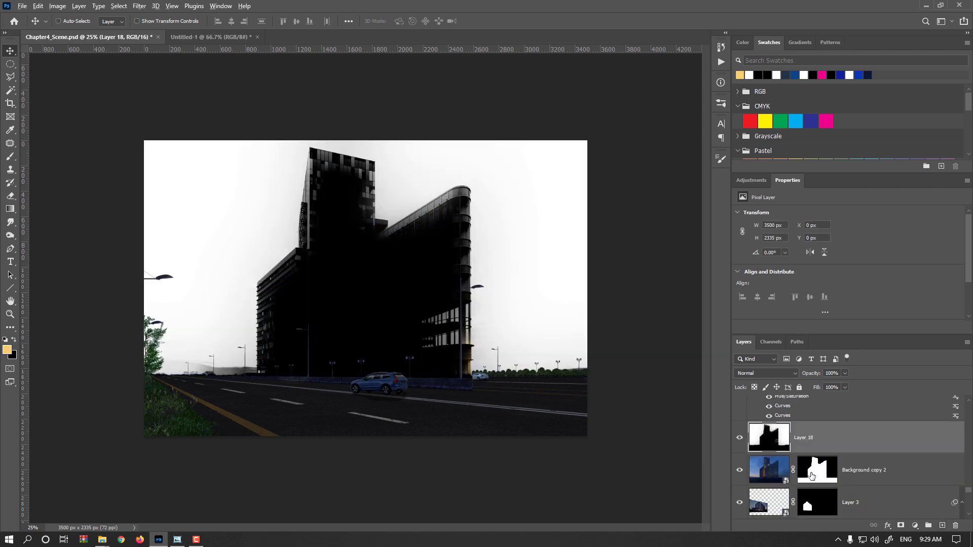
left_click(829, 471, "alt")
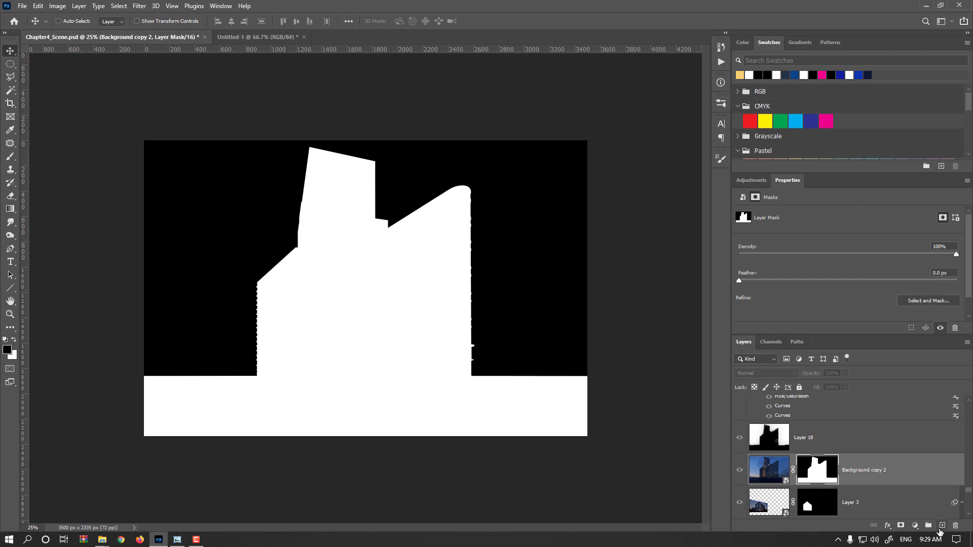
left_click(941, 526)
key("ctrl+v")
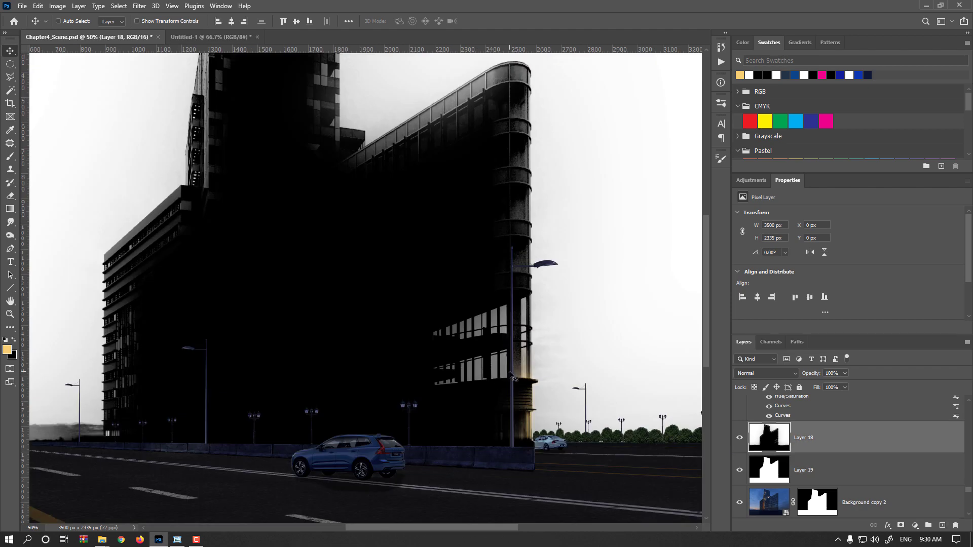
Create a new alpha channel and paste the sky mask image into it
left_click(772, 342)
left_click(941, 526)
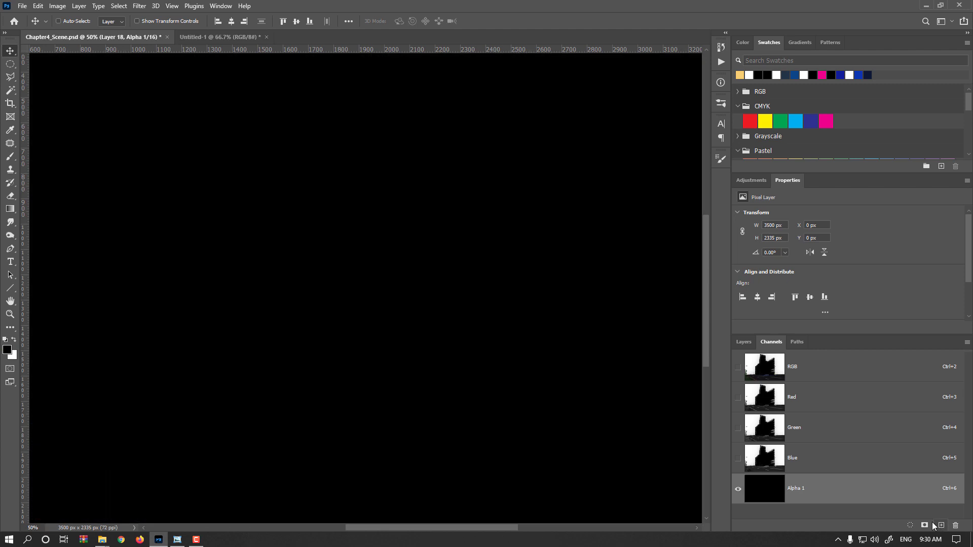
key("ctrl+v")
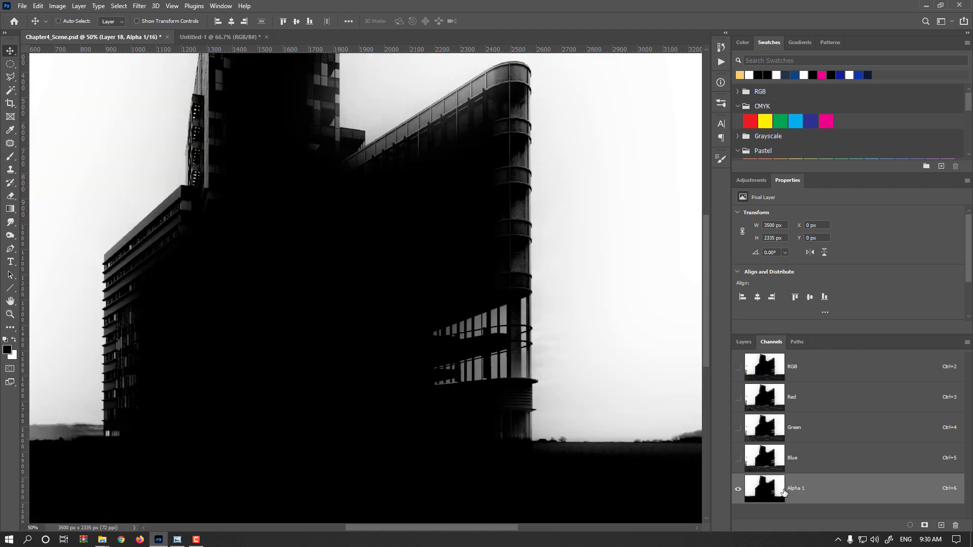
Load the Alpha 1 channel as a selection, delete that channel and return to the layer stack
key("ctrl")
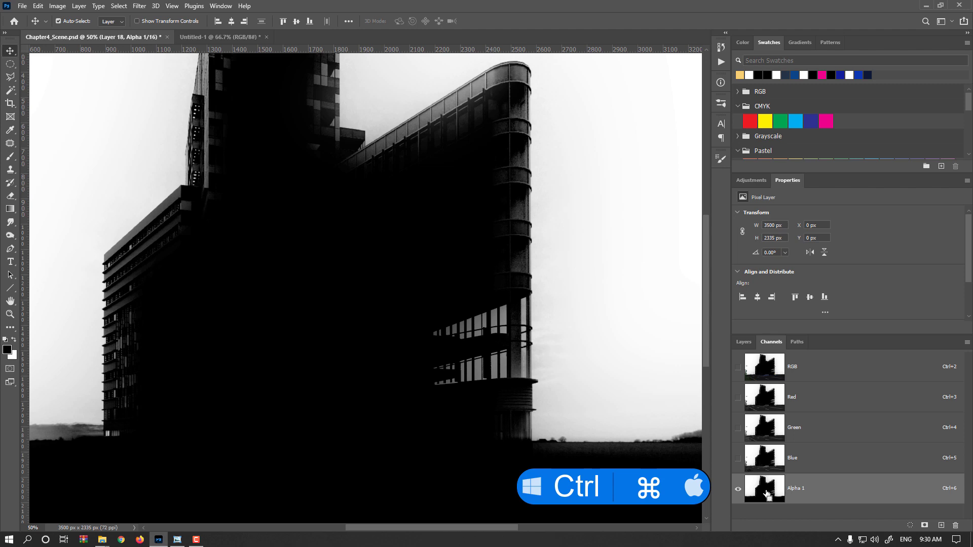
left_click(767, 495, "ctrl")
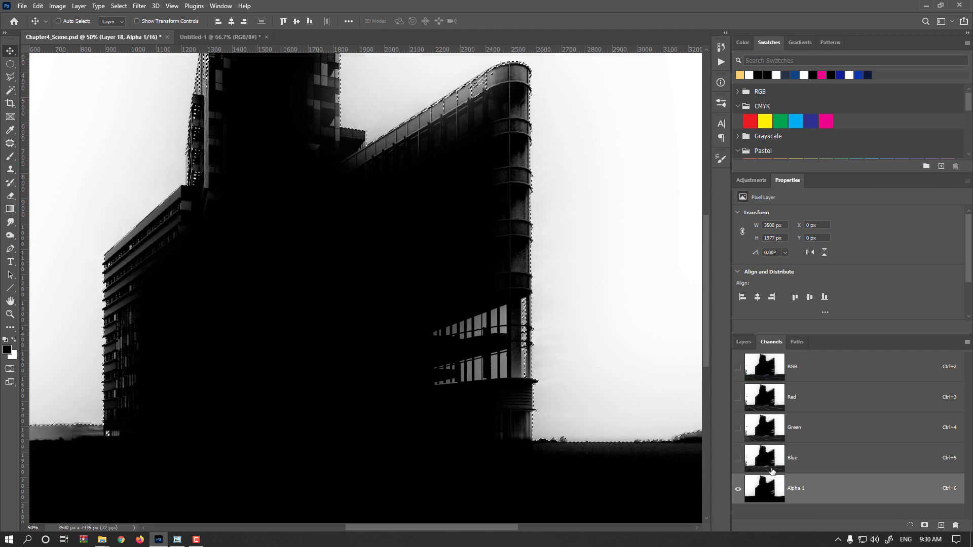
left_click(956, 526)
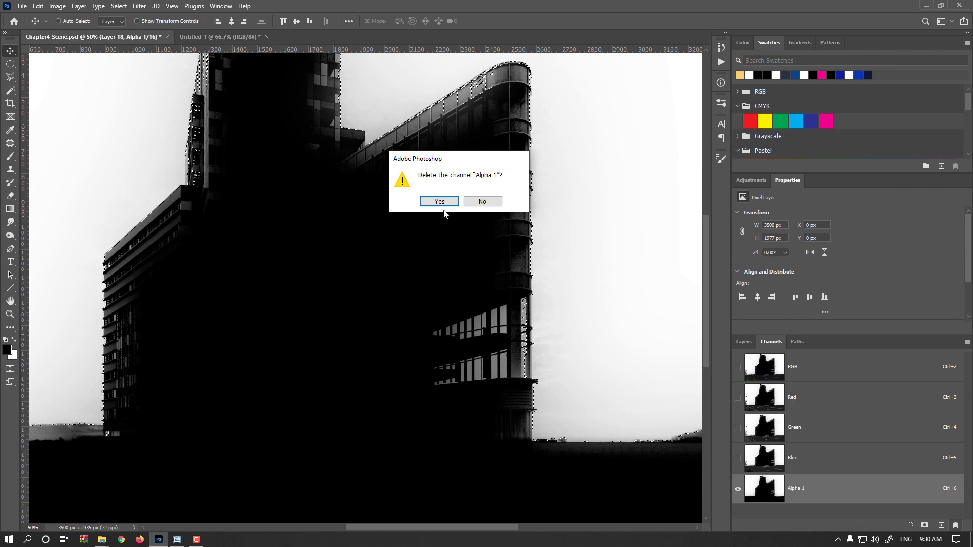
left_click(440, 201)
left_click(743, 343)
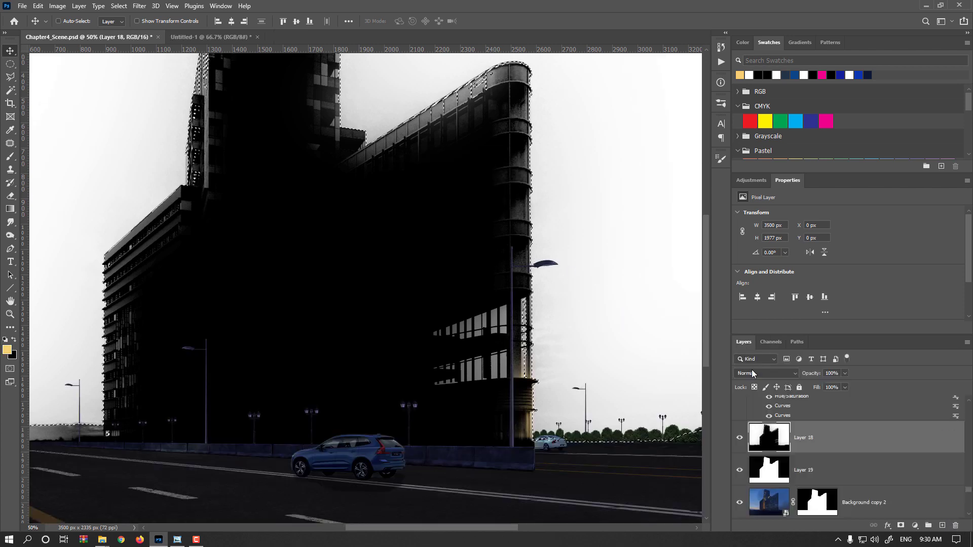
Hide Layer 18, make Layer 19 active and reset the foreground and background colors to black and white
left_click(738, 437)
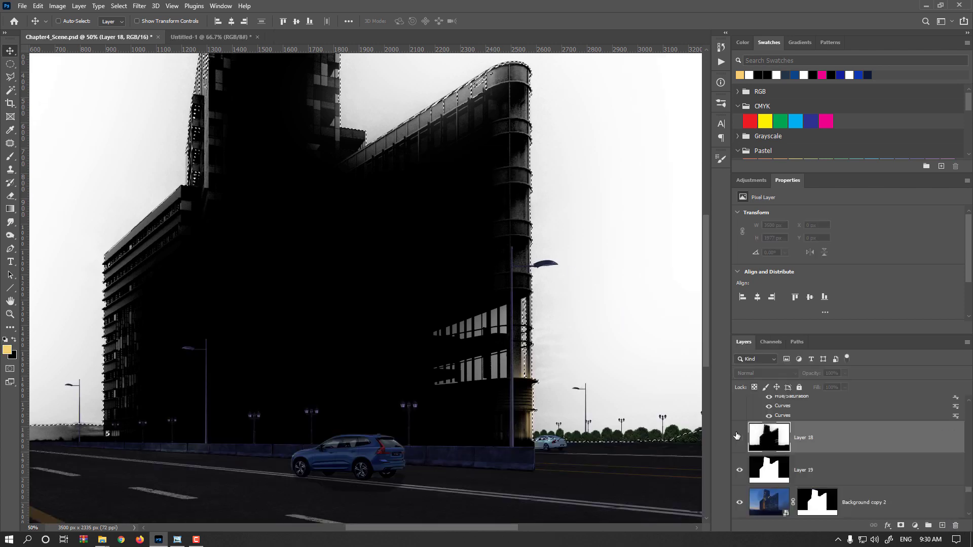
left_click(773, 474)
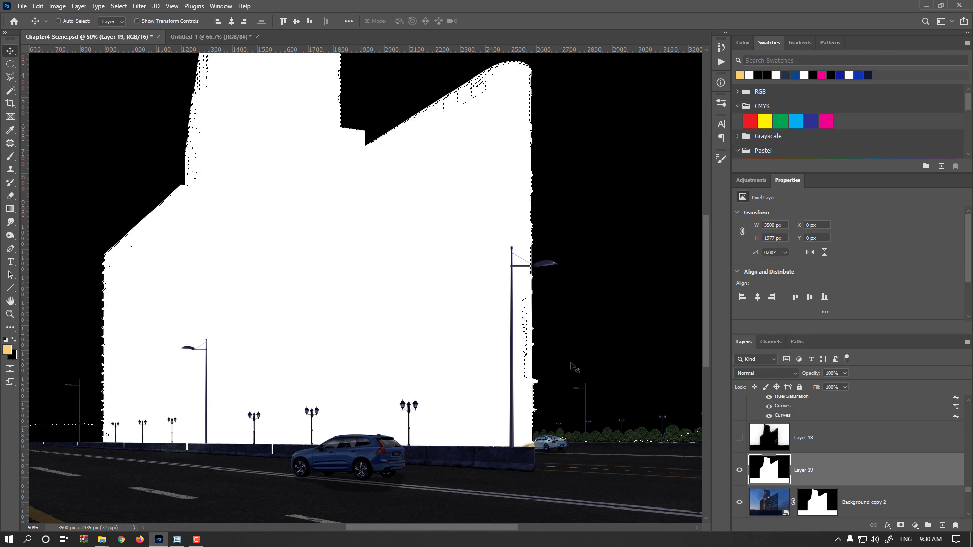
key("d")
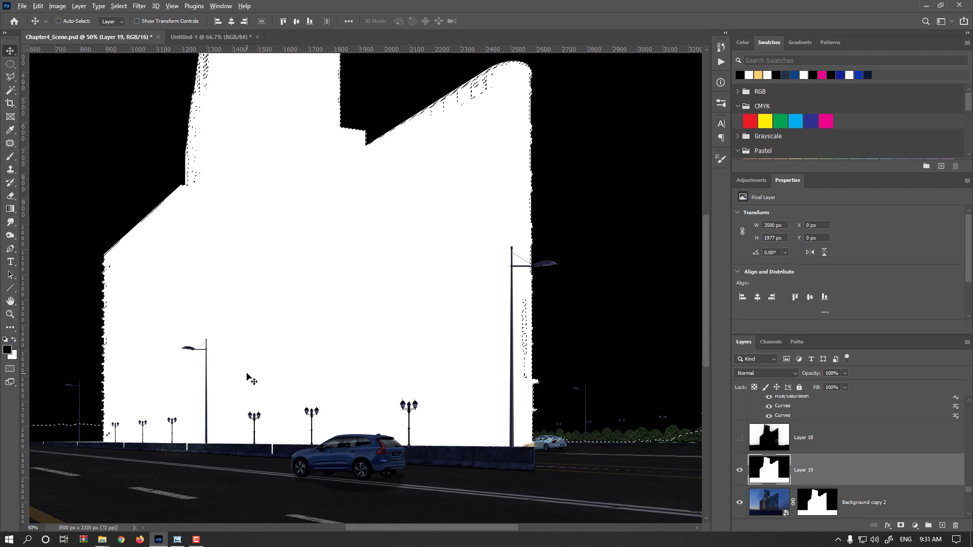
Try filling the loaded selection on Layer 19 with the black foreground color
key("alt+Delete")
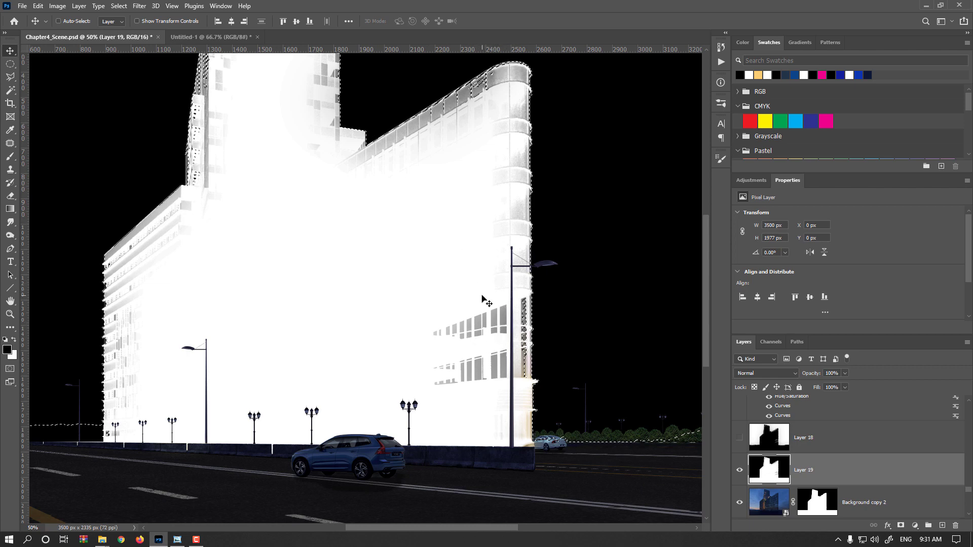
key("ctrl")
key("ctrl+BackSpace")
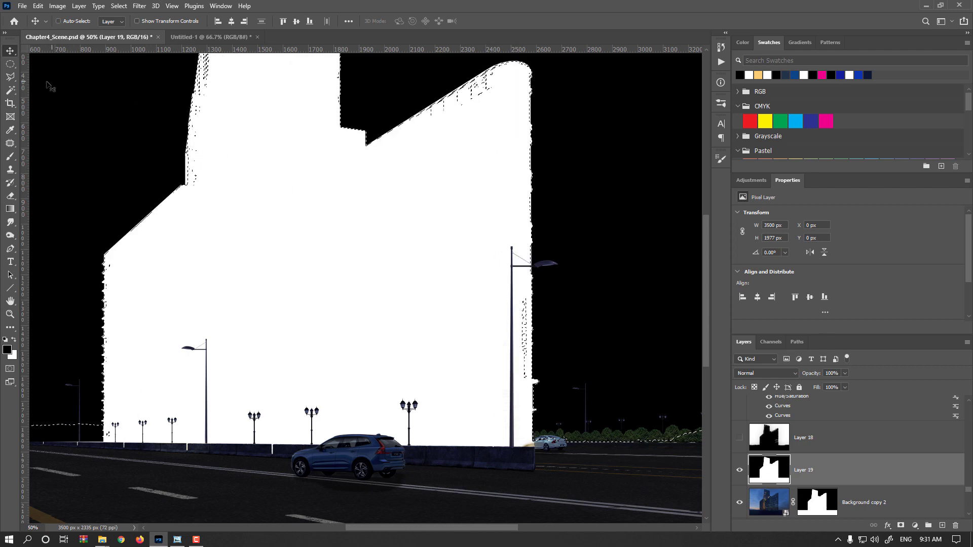
Try subtracting the building's upper and left edges from the selection on Layer 19 with the Polygonal Lasso
left_click(12, 77)
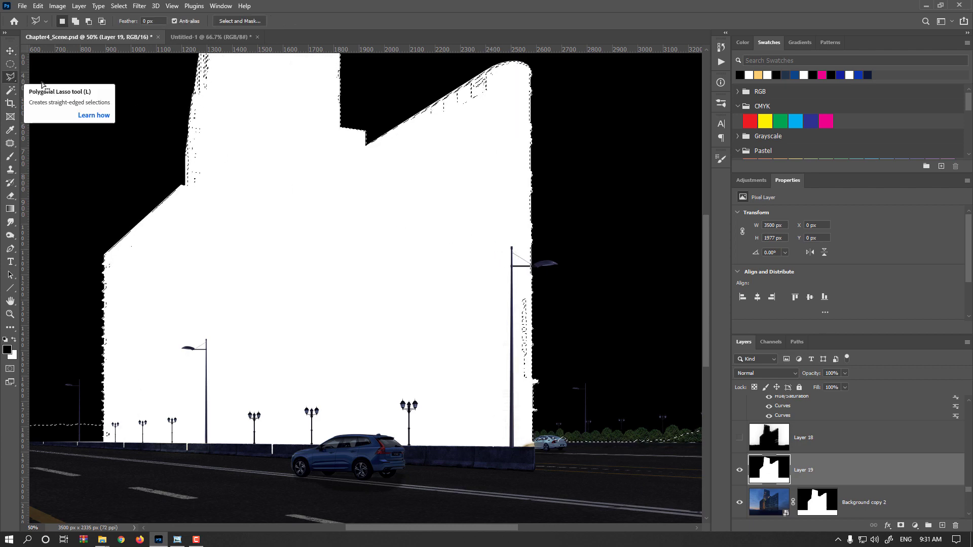
left_click_drag(521, 145, 527, 190)
key("ctrl+minus")
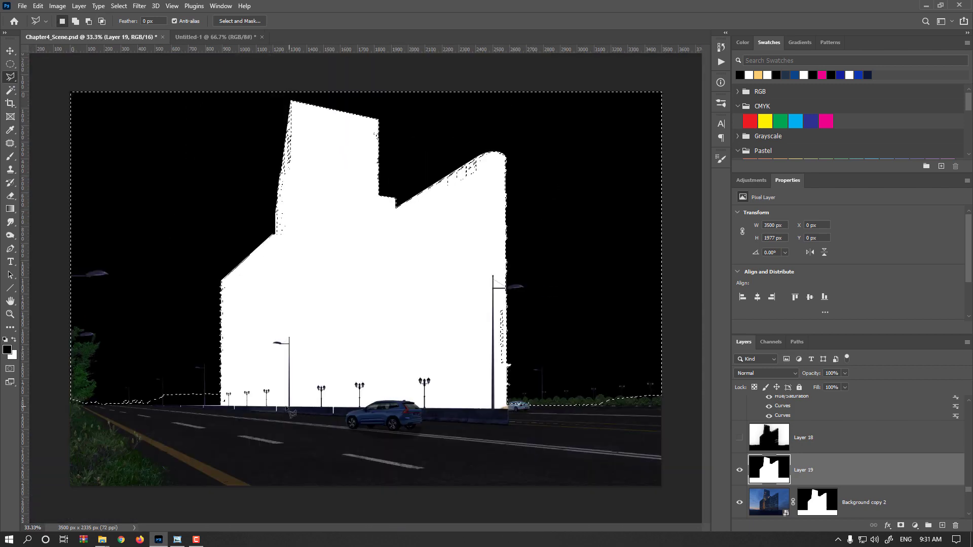
key("alt")
left_click(254, 438)
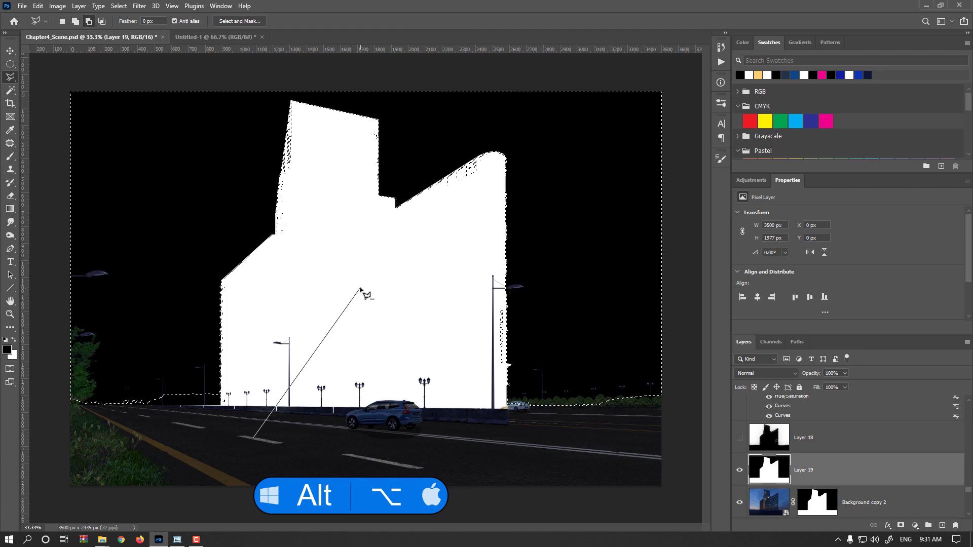
left_click(361, 290)
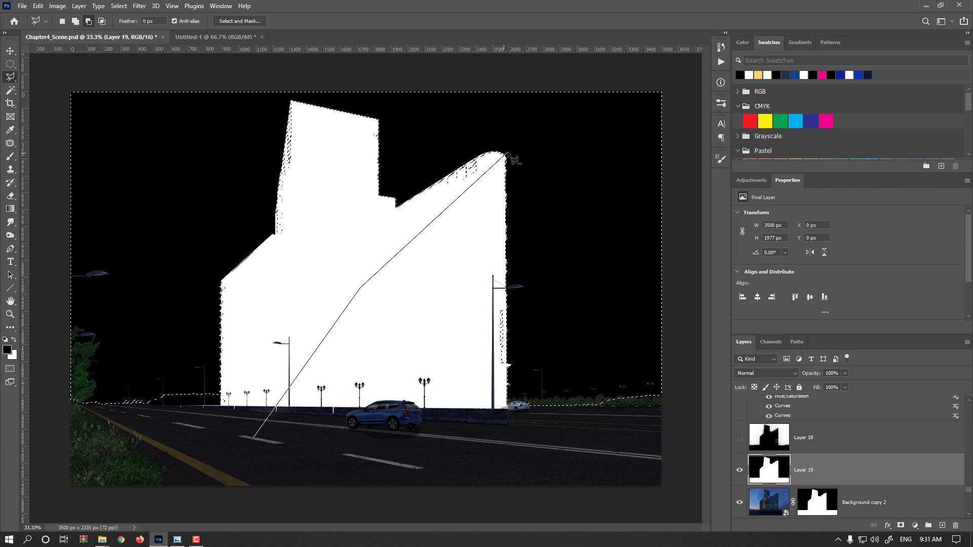
left_click(507, 153)
left_click(510, 72)
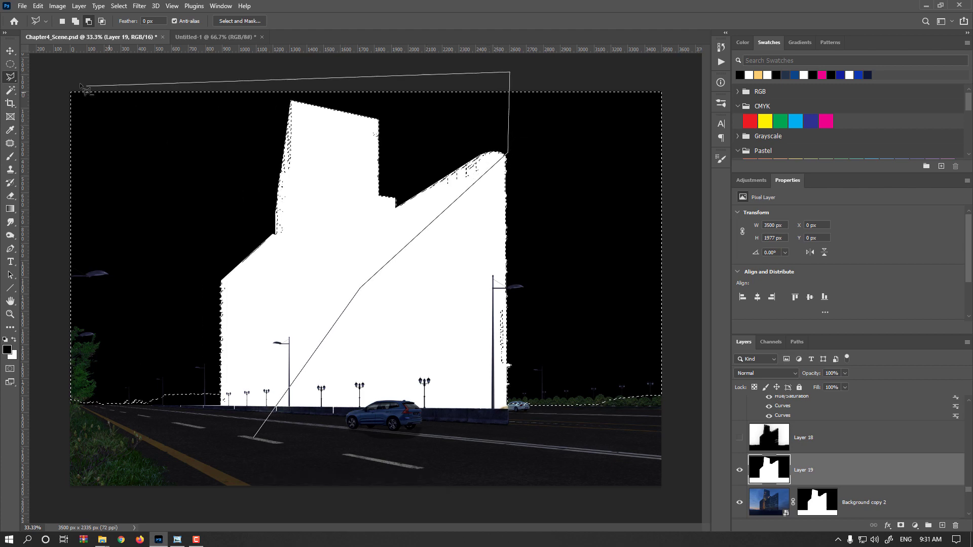
left_click(54, 76)
left_click(34, 451)
double_click(155, 462)
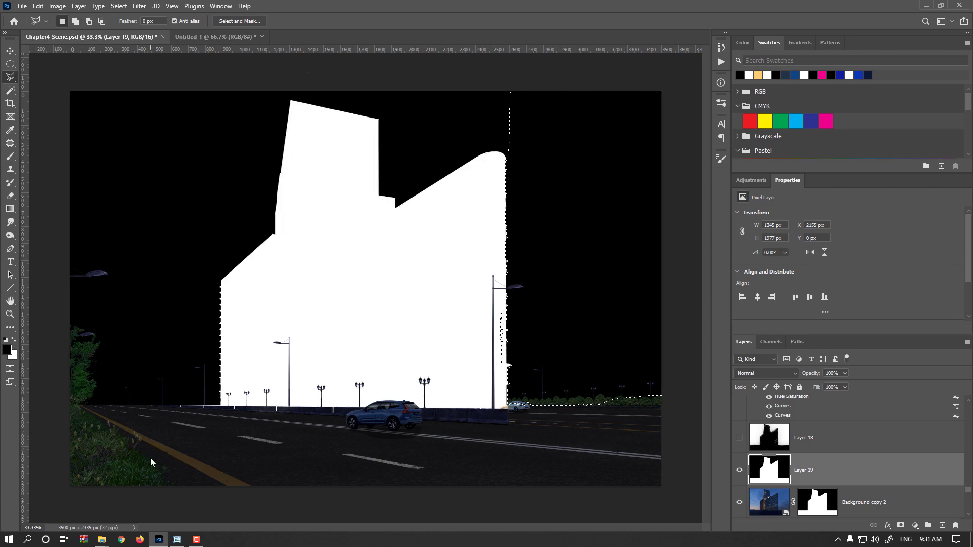
Try filling the reduced selection on Layer 19 with black, and undo back to the full selection
key("alt+Delete")
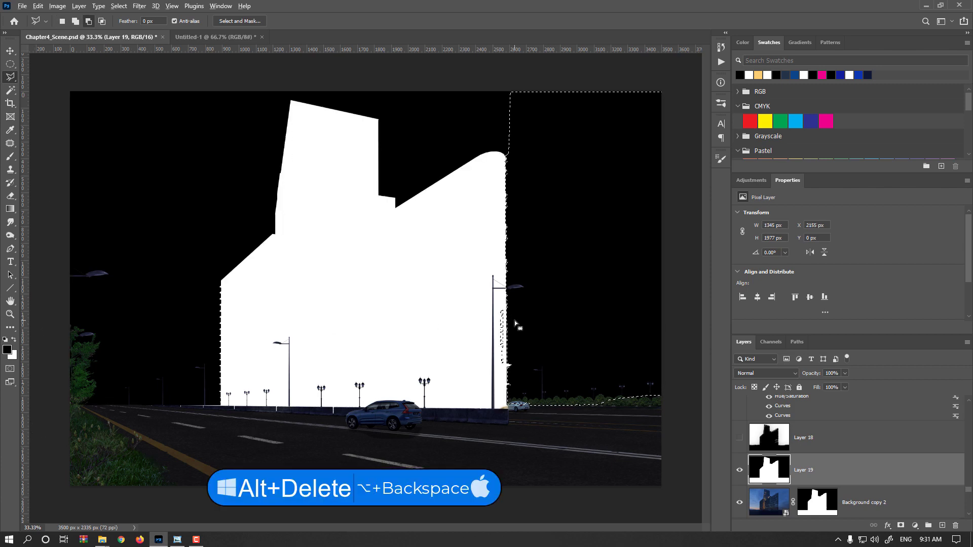
key("alt+Delete")
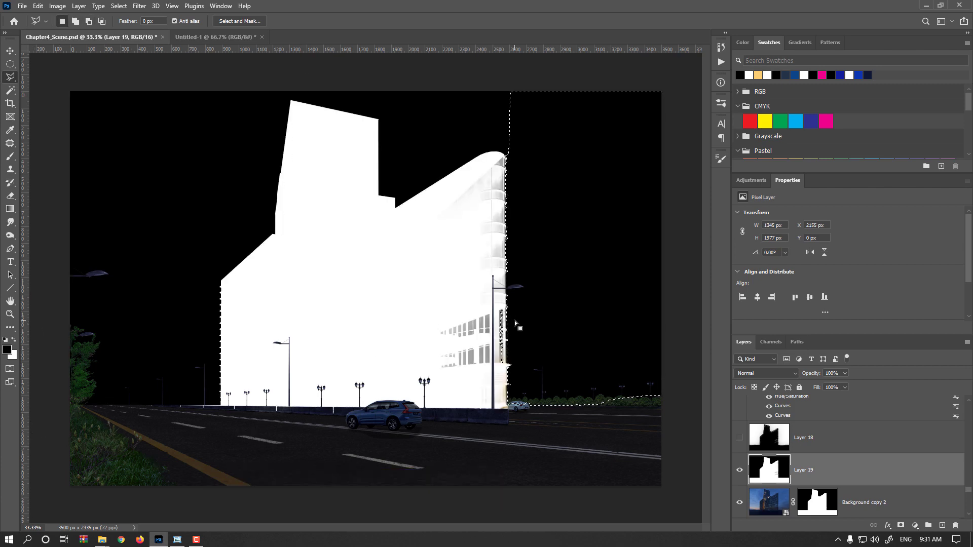
scroll(494, 165, "up", 2)
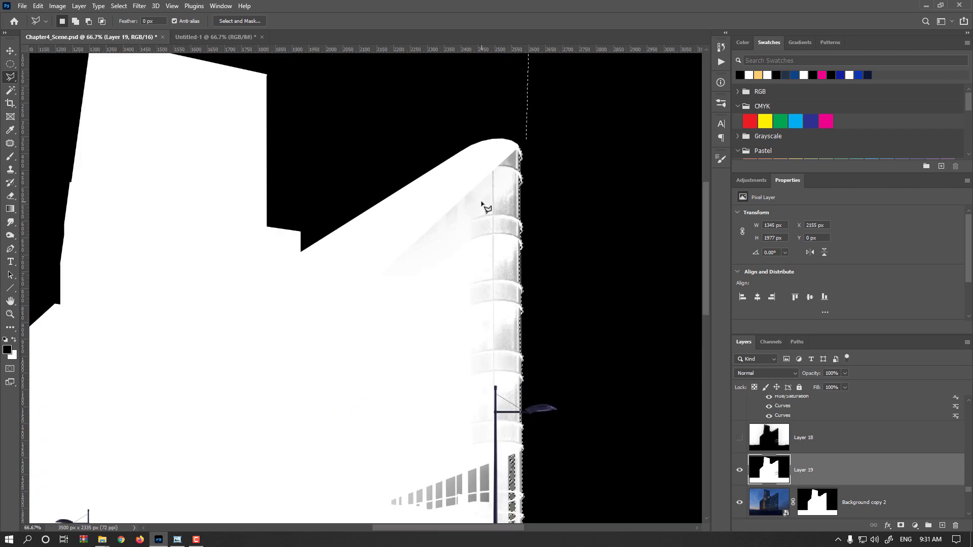
key("ctrl+Delete")
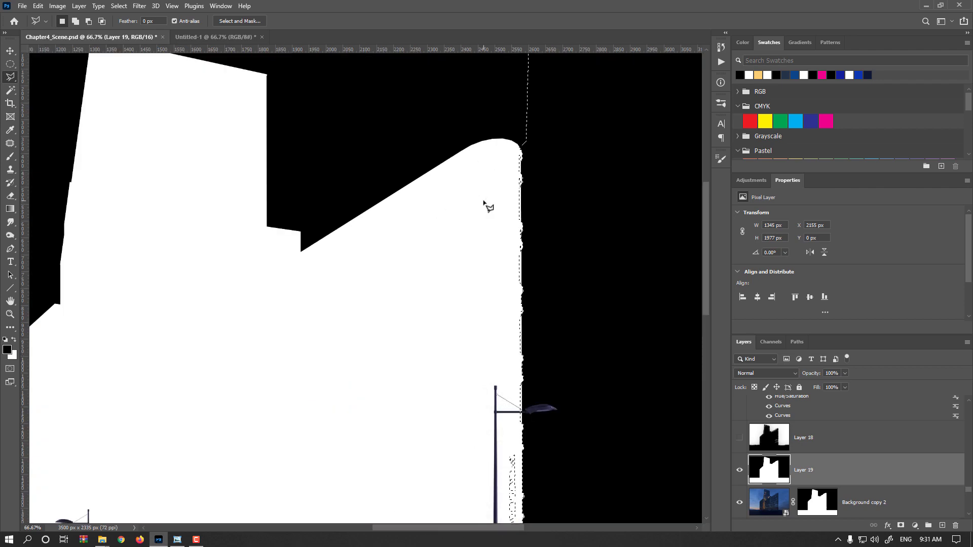
key("ctrl+z")
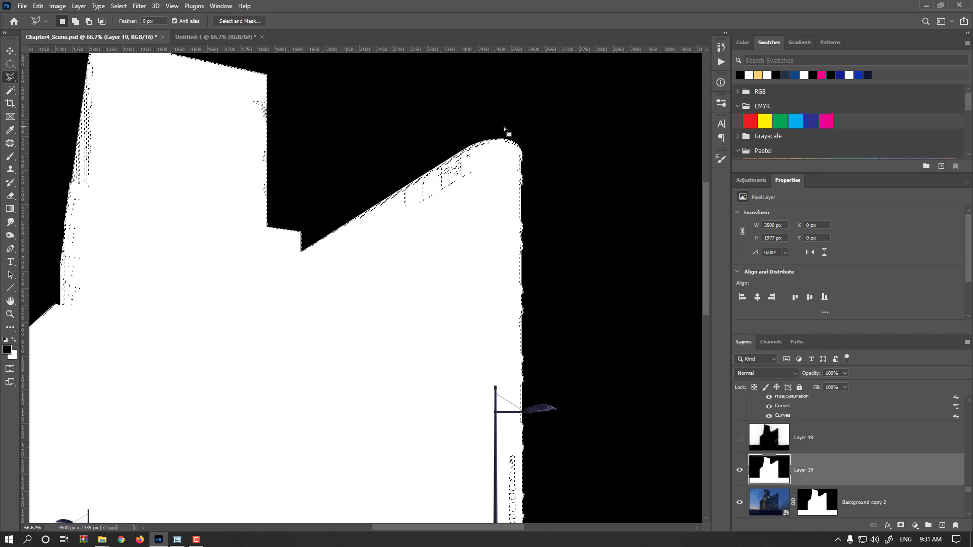
Step back and forward through the last fill to examine the building's lower right windows on Layer 19
key("alt")
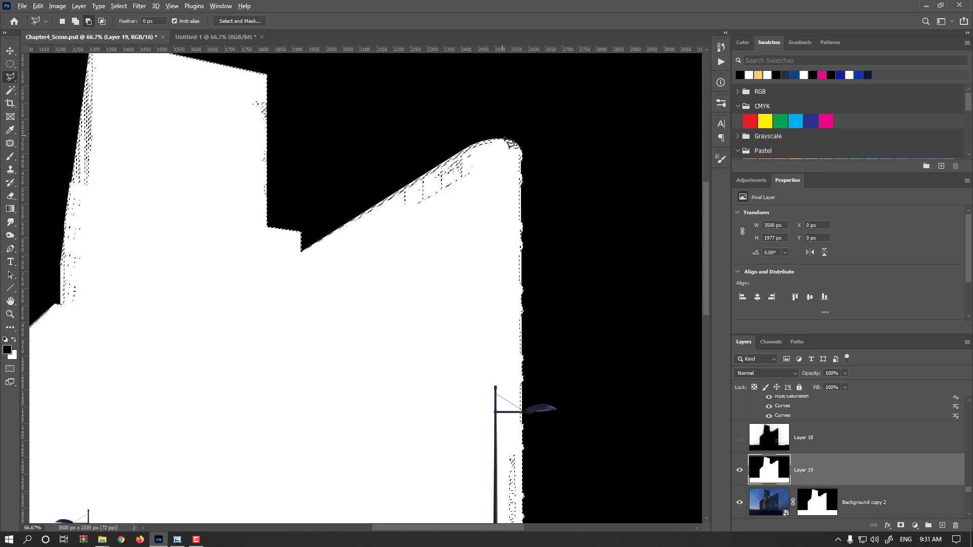
left_click_drag(499, 359, 472, 245)
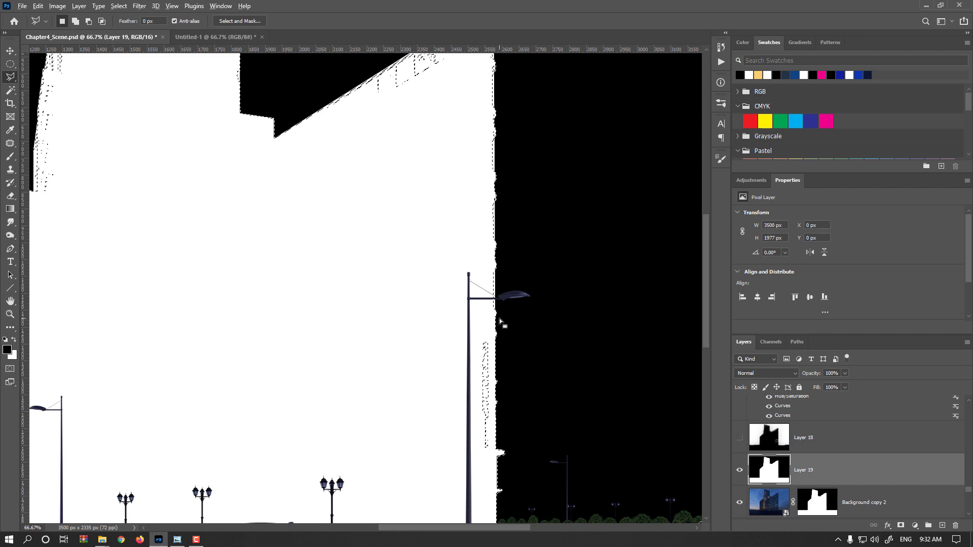
key("ctrl+z")
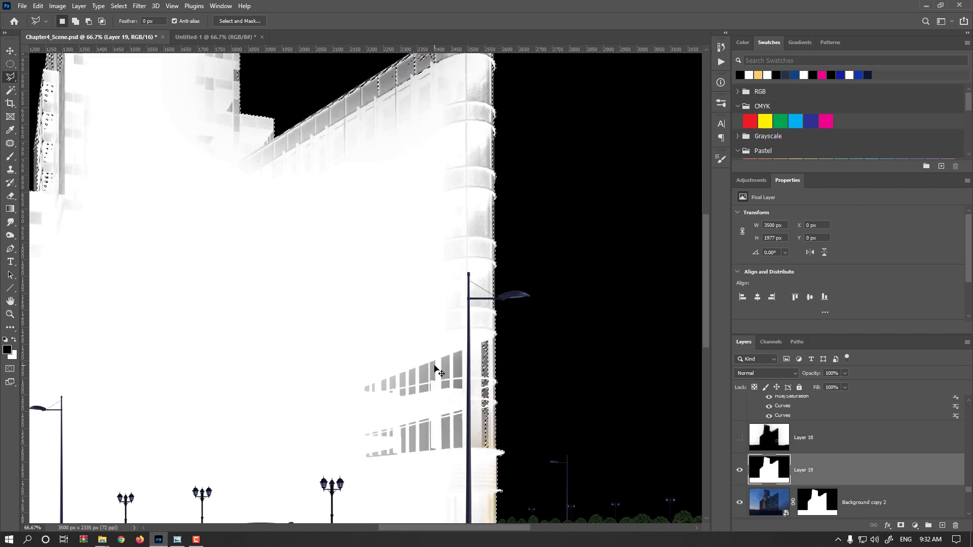
key("ctrl+shift+z")
Subtract everything except the building's lower right window area from the selection with the Polygonal Lasso
left_click(506, 326, "alt")
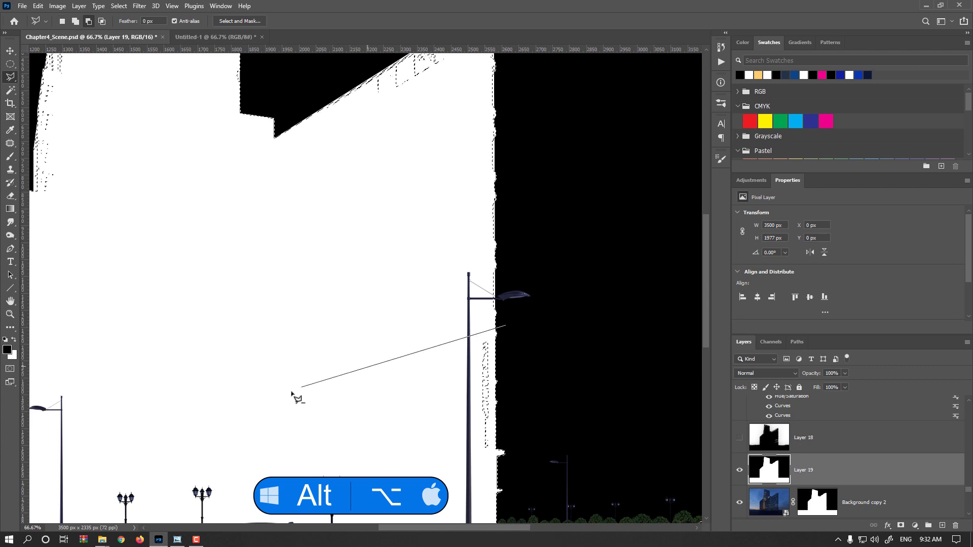
left_click(280, 394, "alt")
key("ctrl+minus")
key("ctrl+minus")
key("ctrl+minus")
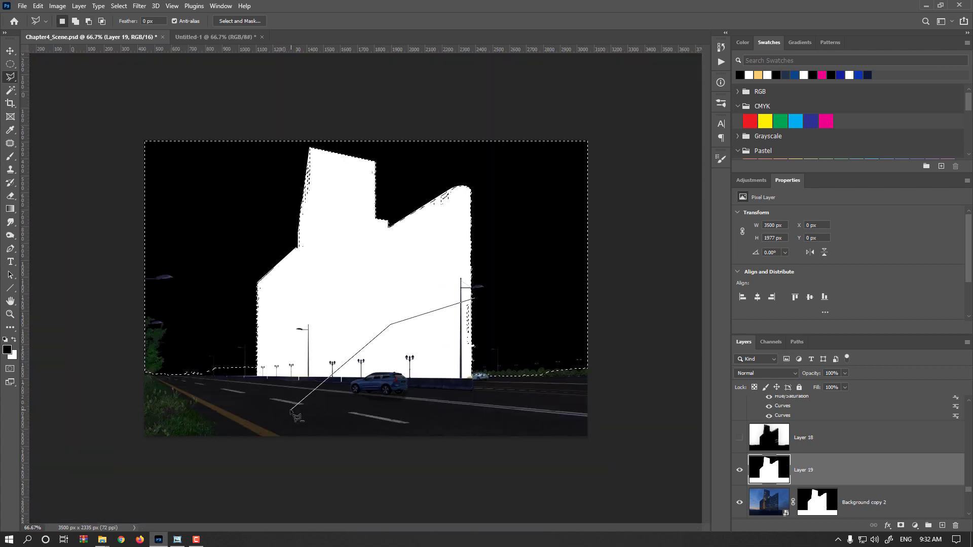
left_click(120, 407)
left_click(97, 118)
left_click(480, 50)
left_click(677, 155)
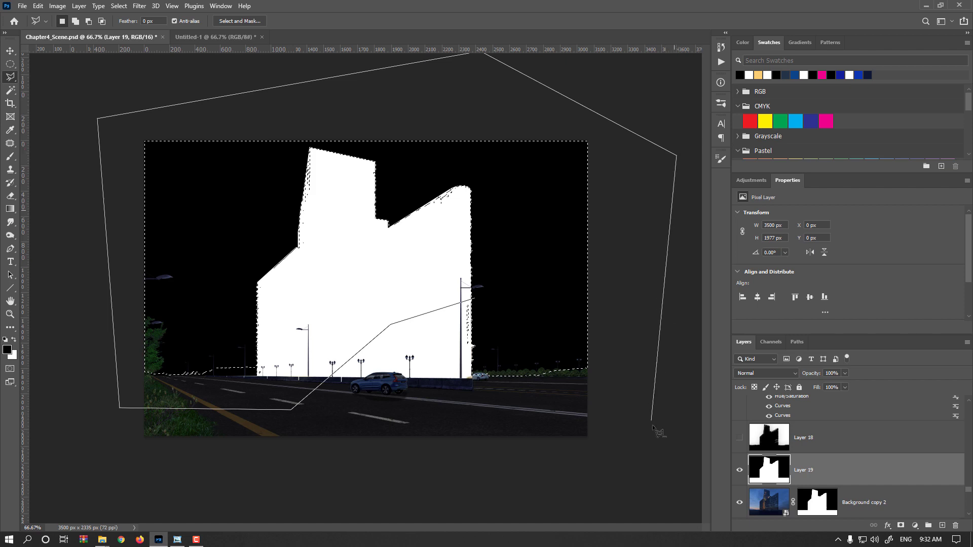
left_click(653, 425)
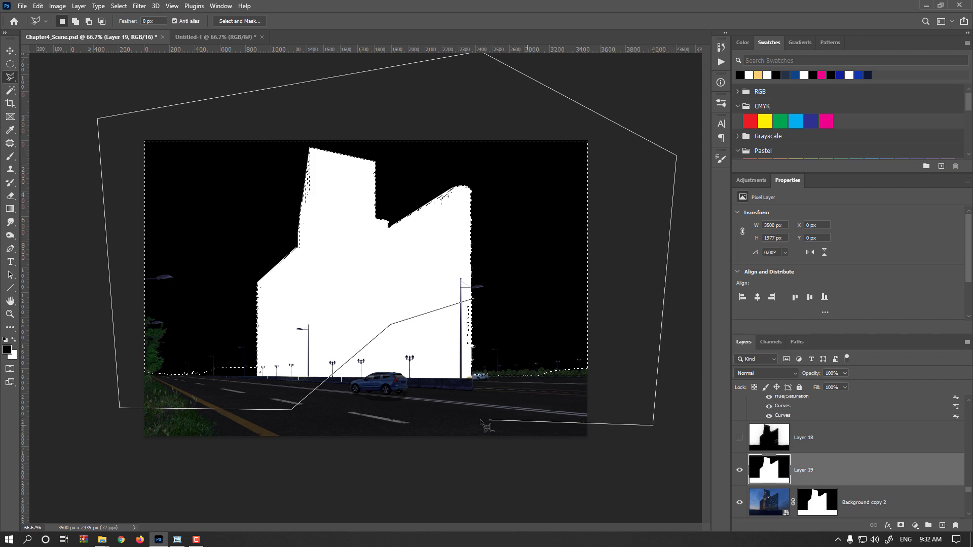
double_click(471, 382)
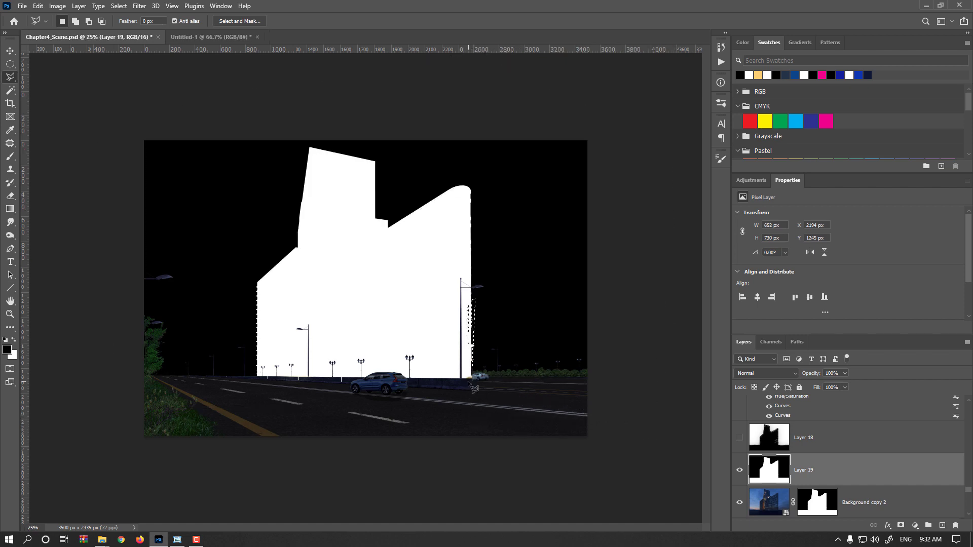
Fill the remaining lower right selection on Layer 19 with black and deselect it
scroll(469, 374, "up", 2)
key("alt+Delete")
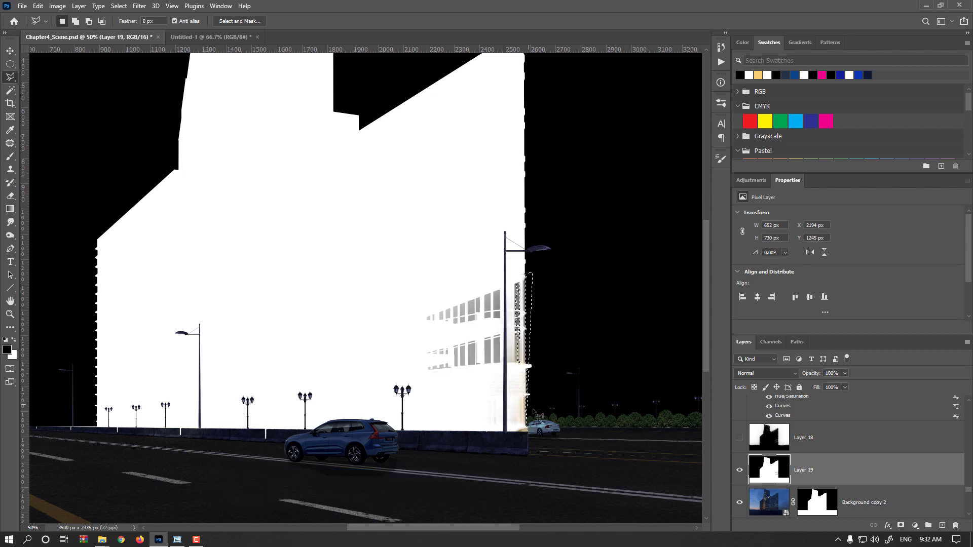
scroll(532, 411, "up", 2)
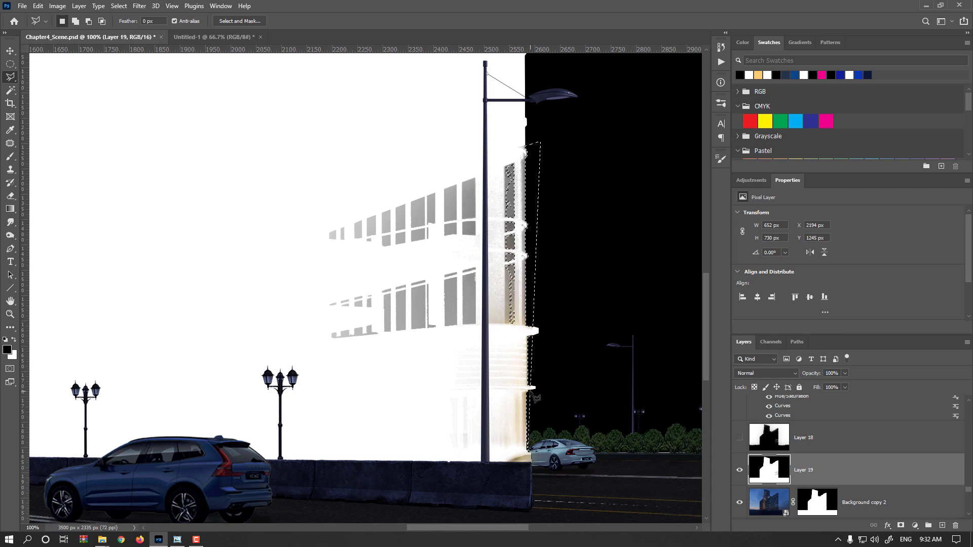
key("ctrl+d")
Switch to the Brush with white as the foreground color and a size of 92 px
left_click(17, 159)
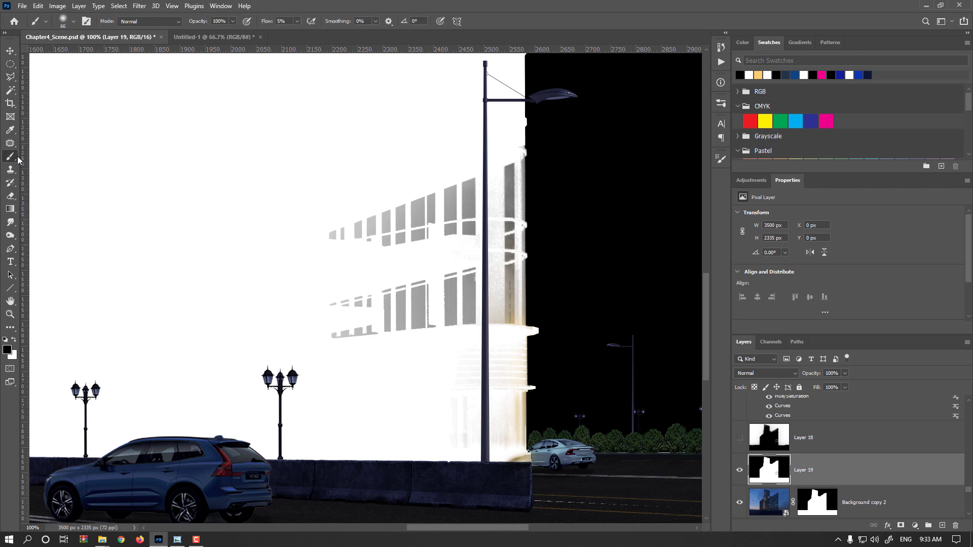
left_click(18, 341)
mouse_move(494, 369)
left_mouse_down()
mouse_move(506, 370)
mouse_move(502, 355)
mouse_move(499, 438)
left_mouse_up()
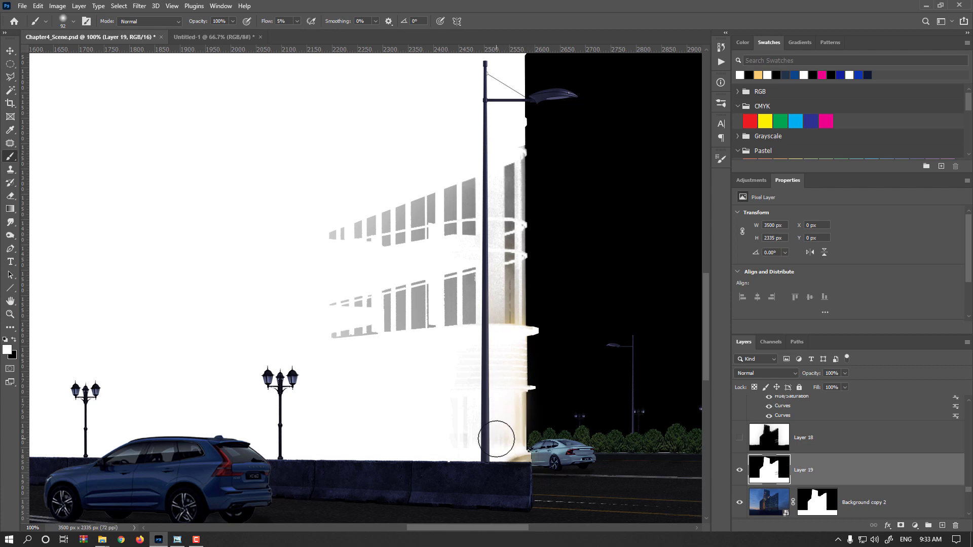
scroll(508, 441, "up", 1)
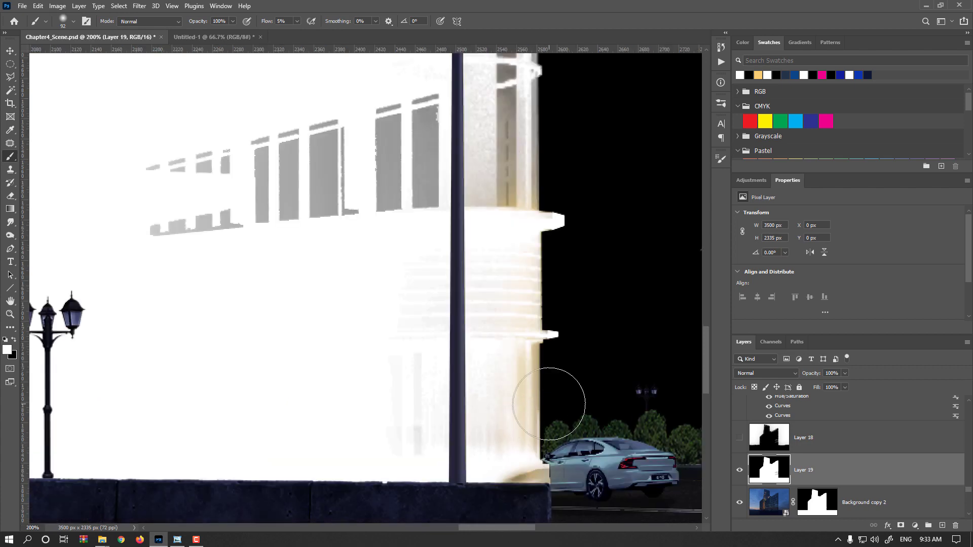
Outline the building's lower right base, below the windows, with a Polygonal Lasso selection
key("l")
left_click(571, 205)
left_click(535, 213)
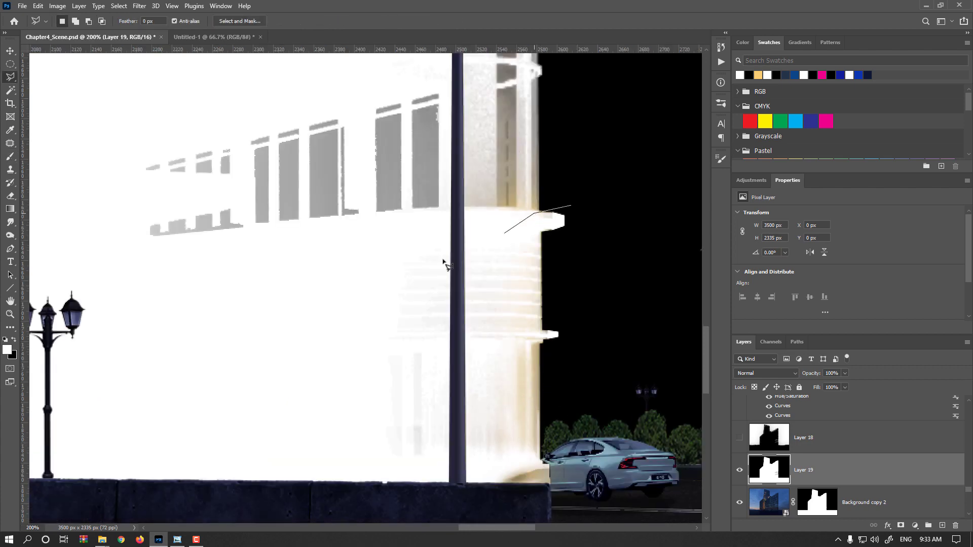
left_click(288, 277)
left_click(270, 441)
left_click(301, 505)
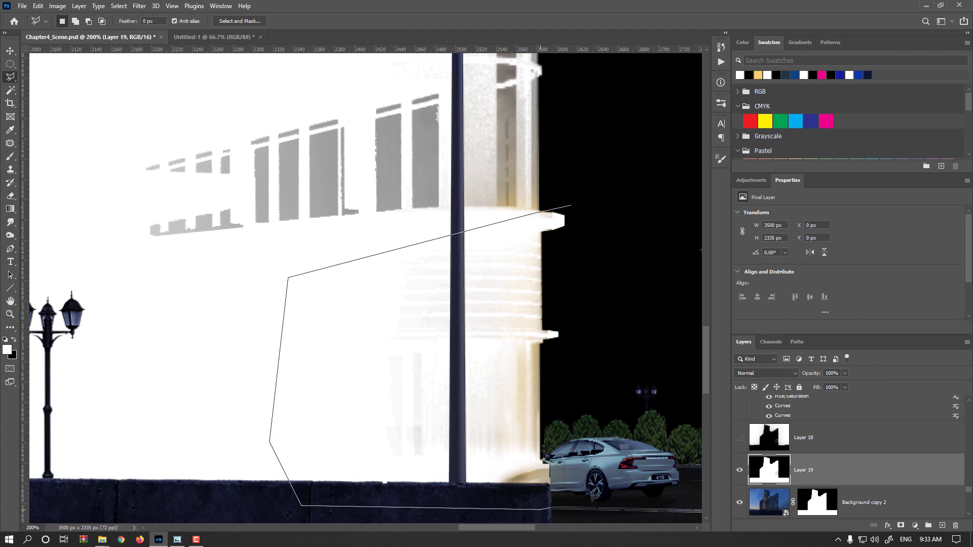
left_click(543, 510)
left_click(649, 443)
left_click(629, 325)
double_click(609, 305)
Whiten the selected base area with Levels, using a midtone input of 9.99 and a white input of 199
key("ctrl+l")
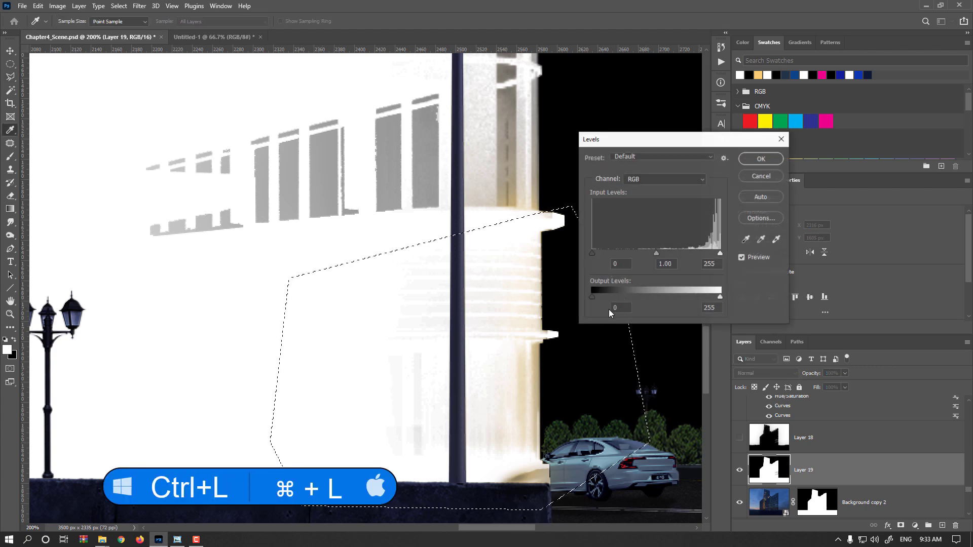
left_click_drag(719, 253, 588, 251)
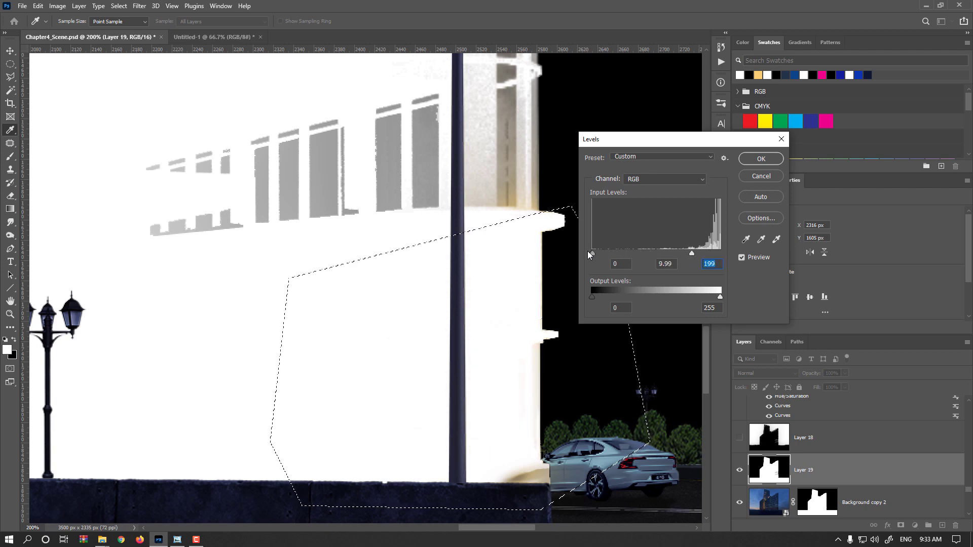
left_click(758, 158)
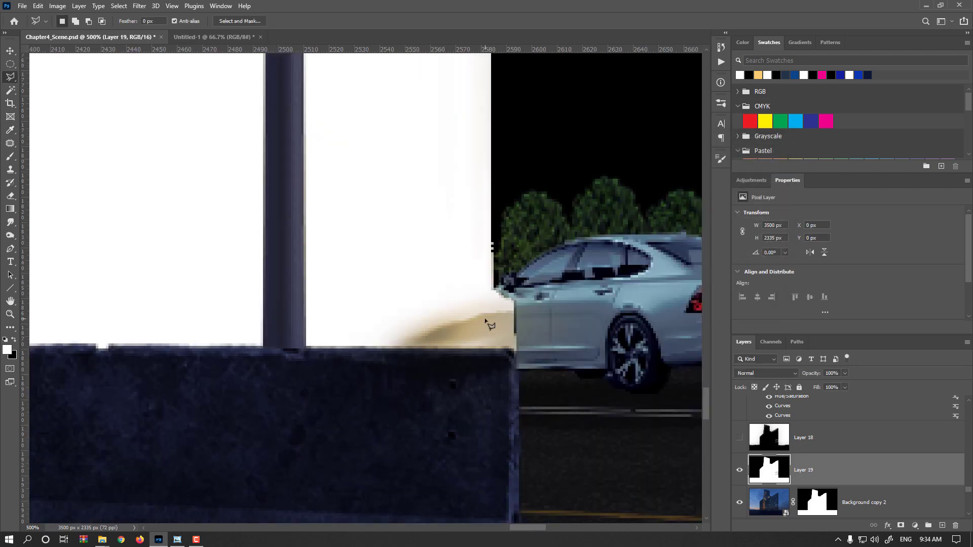
Copy the finished mask image from Layer 19, clear the selection, and delete Layer 18 and Layer 19
scroll(487, 323, "down", 4)
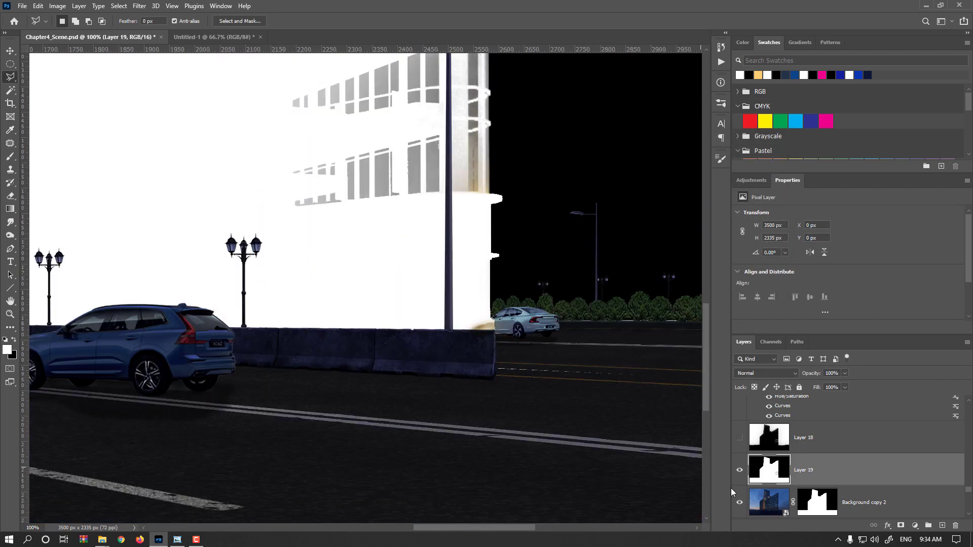
key("ctrl+0")
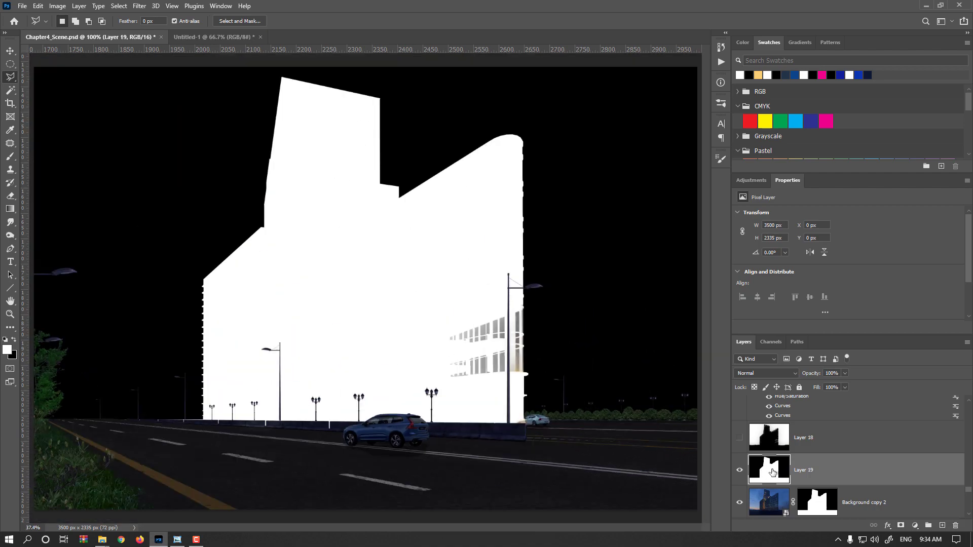
left_click(772, 471, "ctrl")
key("ctrl+d")
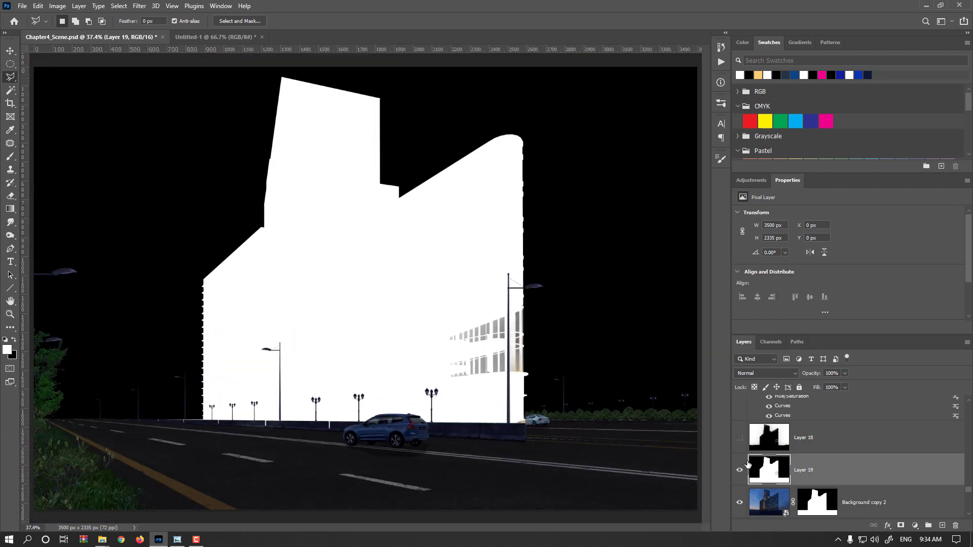
left_click(769, 444, "shift")
key("Delete")
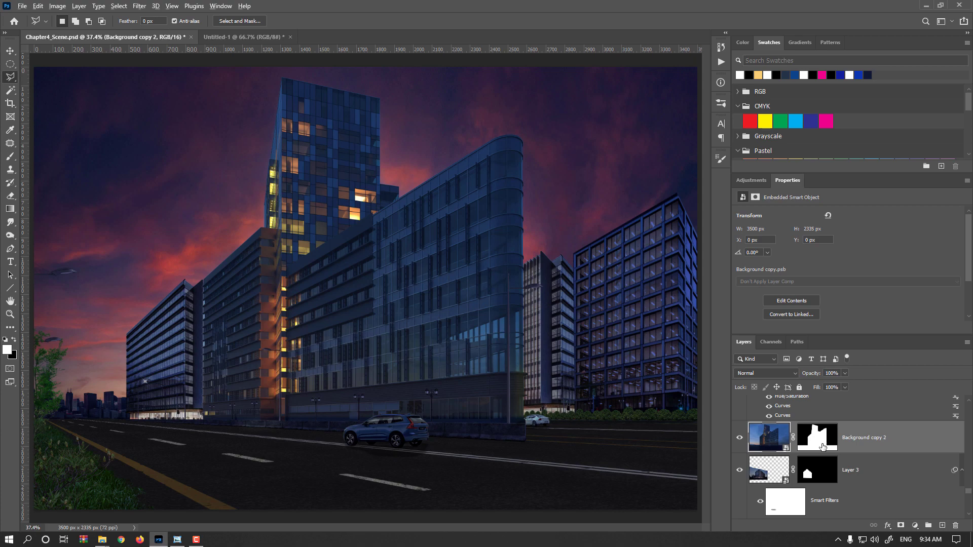
Paste the copied image into the layer mask of Background copy 2 and return to the normal image view
left_click(822, 446, "alt")
key("ctrl+v")
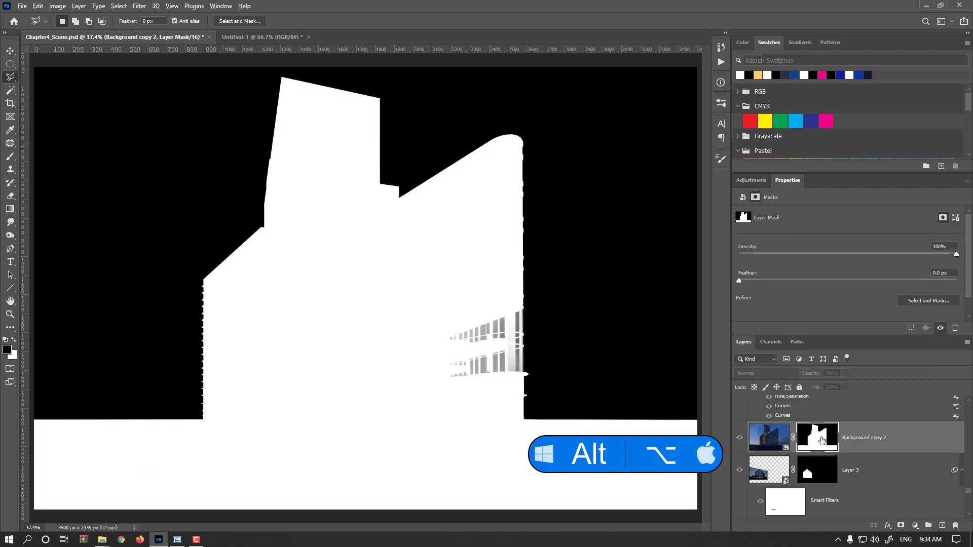
left_click(818, 444, "alt")
scroll(538, 360, "up", 3)
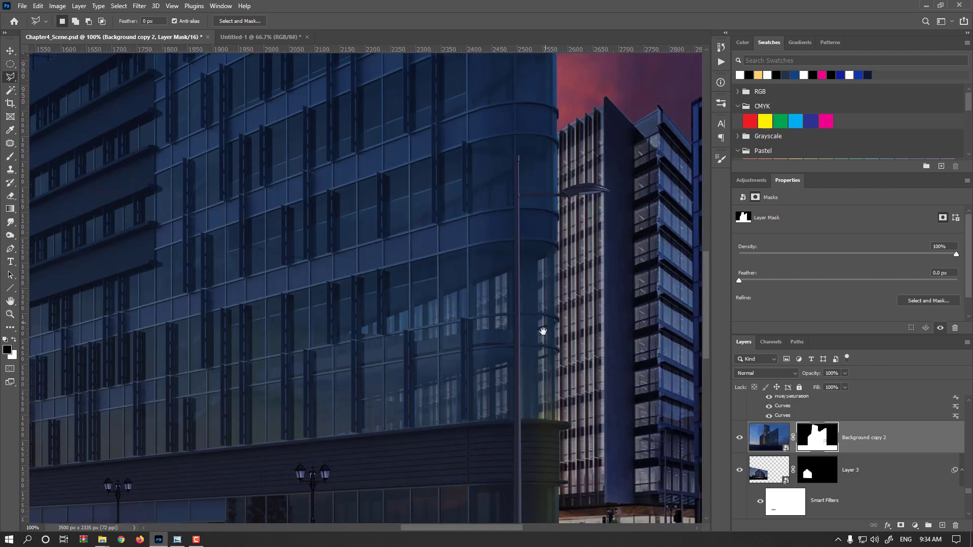
Check the Bush_02 copy 21 shadow over the building's lower right base by hiding, showing and isolating the layer
left_click_drag(524, 313, 504, 434)
left_click_drag(506, 336, 521, 282)
scroll(497, 315, "up", 3)
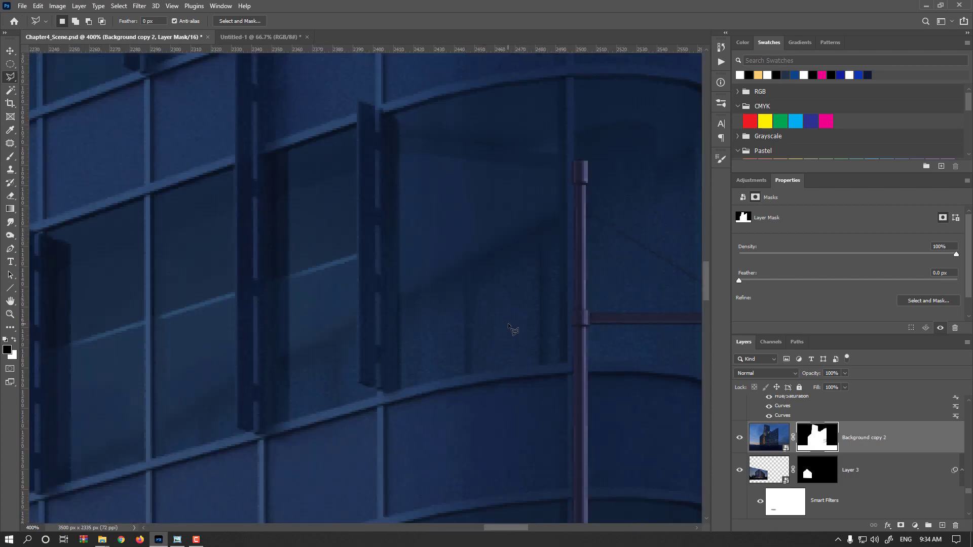
scroll(473, 320, "down", 3)
scroll(468, 319, "down", 2)
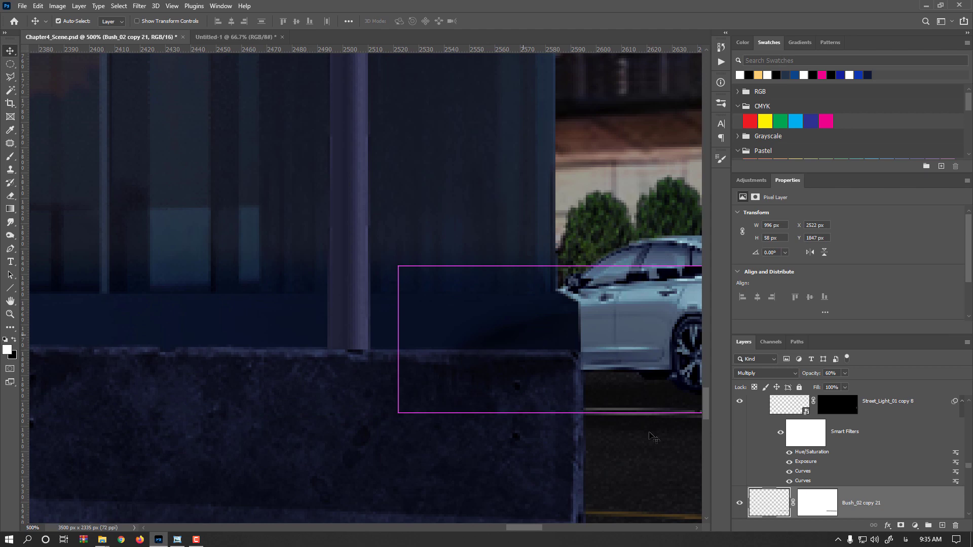
left_click(740, 504)
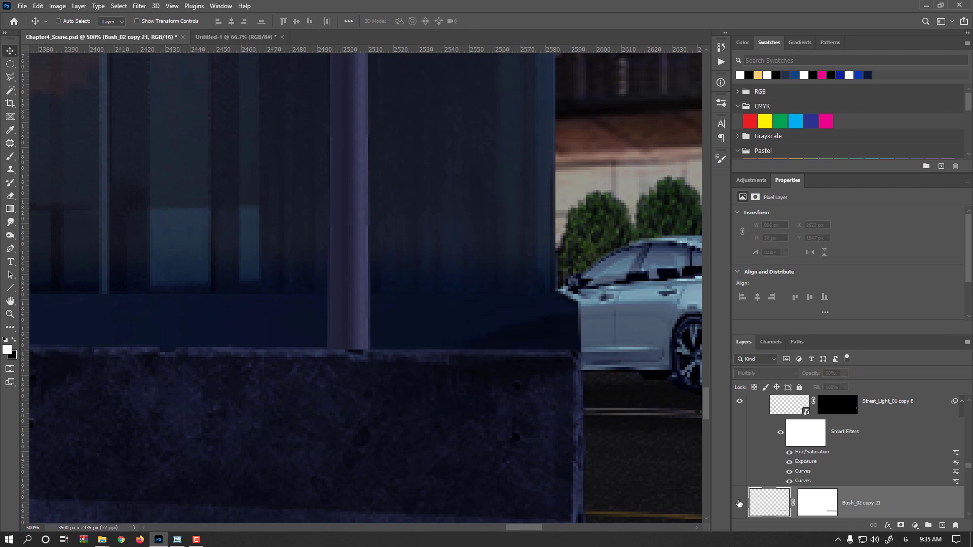
left_click(739, 504)
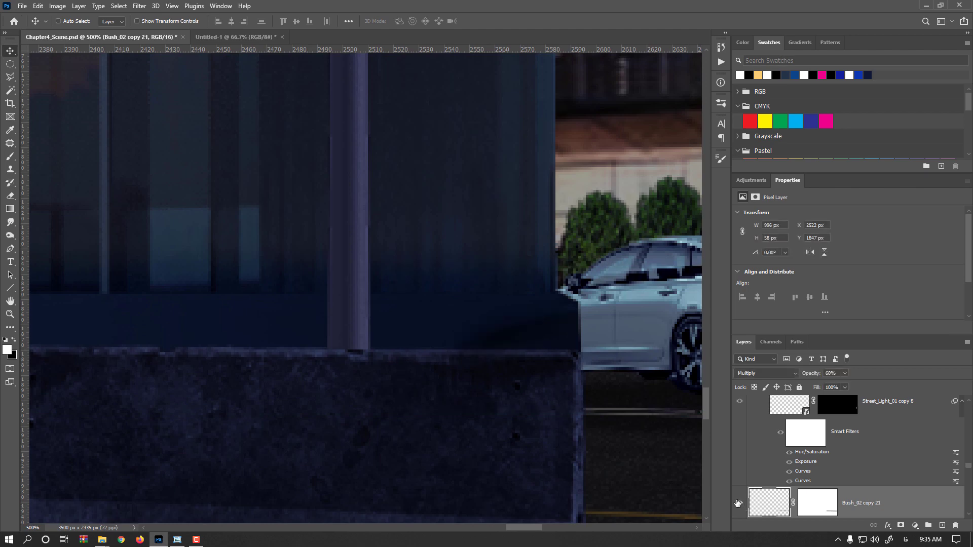
left_click(738, 503, "alt")
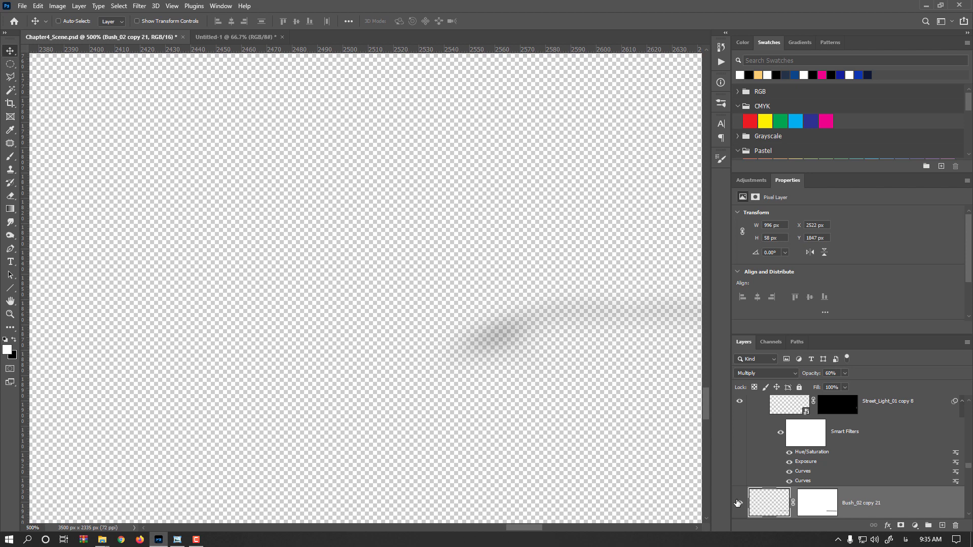
left_click(738, 503, "alt")
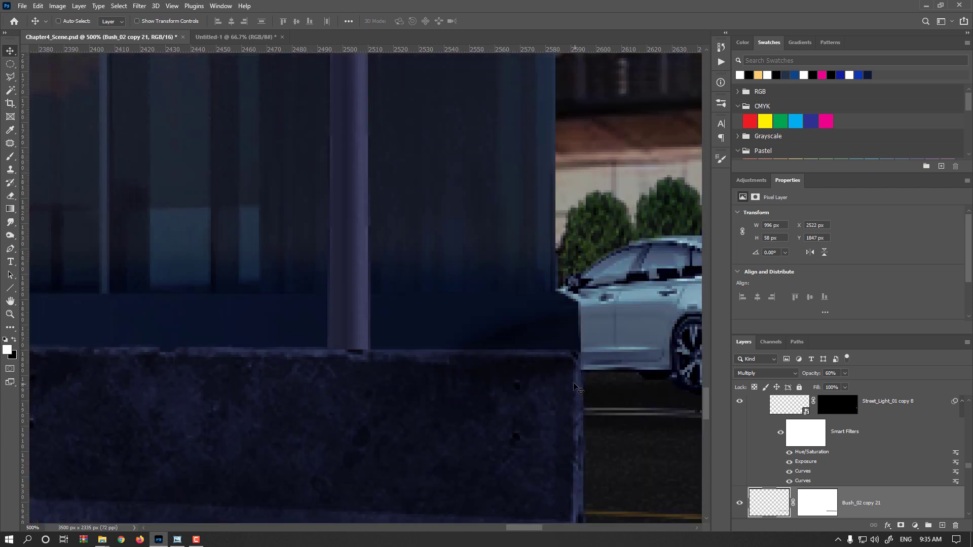
left_click_drag(575, 388, 430, 409)
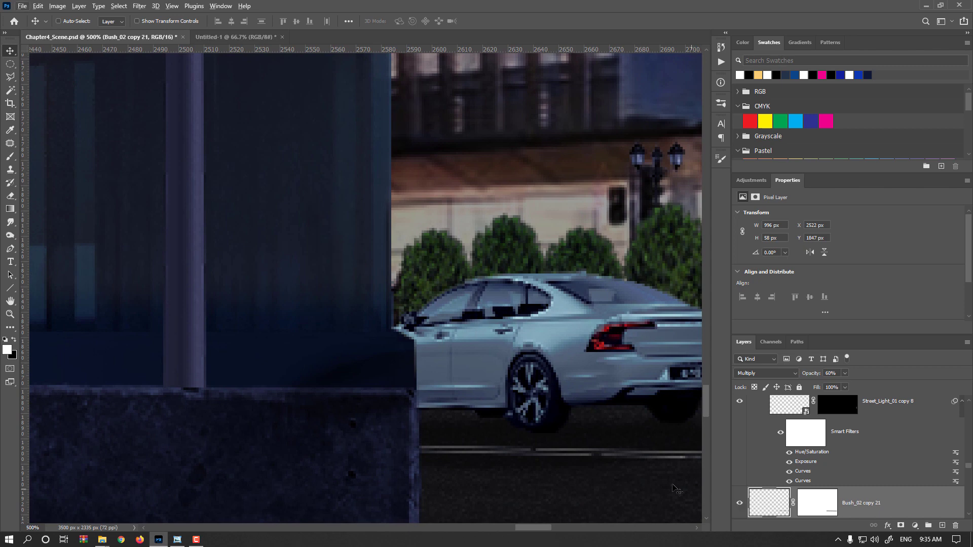
left_click_drag(672, 489, 341, 409)
left_click(738, 503, "alt")
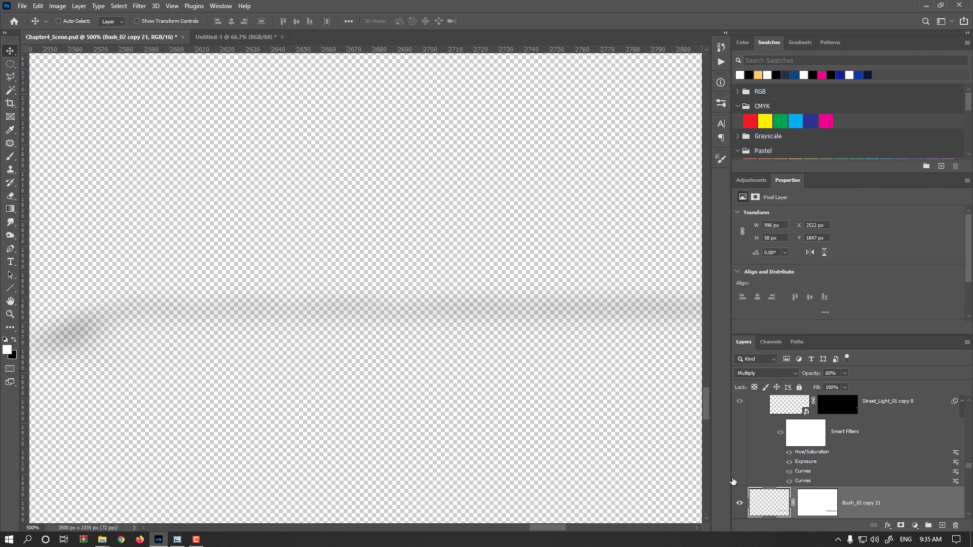
left_click(742, 507, "alt")
left_click(741, 506)
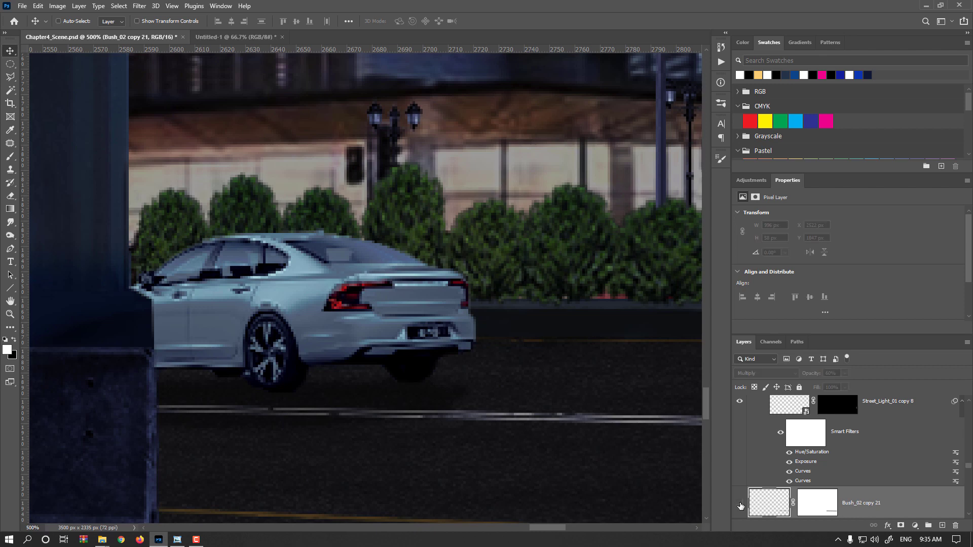
left_click(741, 505)
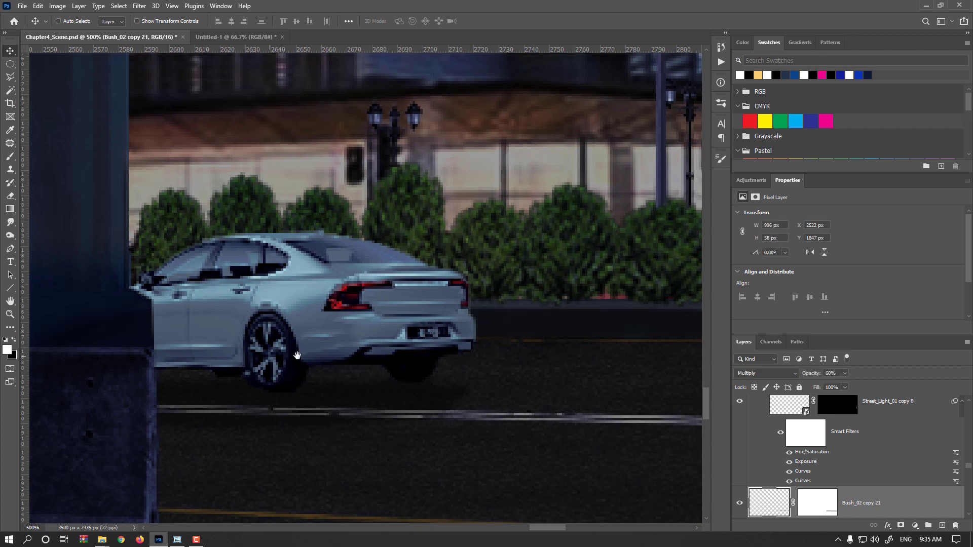
Delete the Bush_02 copy 21 shadow overlapping the building's base corner beside the white car using a Polygonal Lasso selection, and deselect
left_click_drag(297, 356, 530, 348)
key("l")
left_click(422, 280)
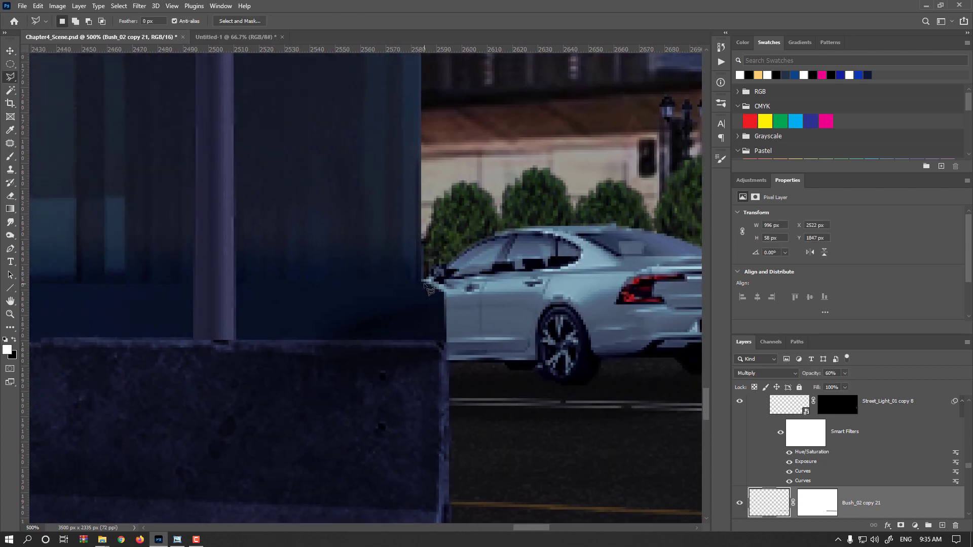
left_click(446, 298)
left_click(450, 386)
left_click(304, 428)
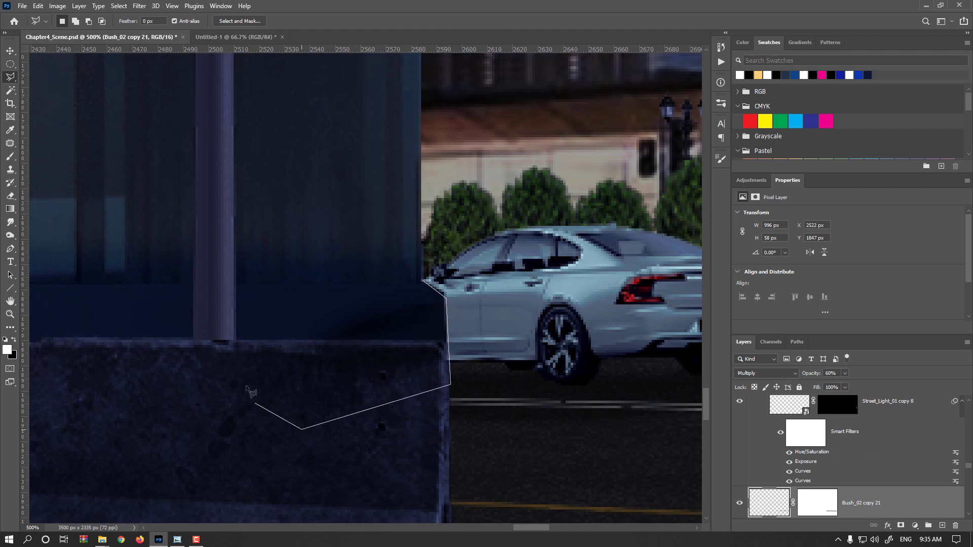
left_click(217, 349)
double_click(265, 278)
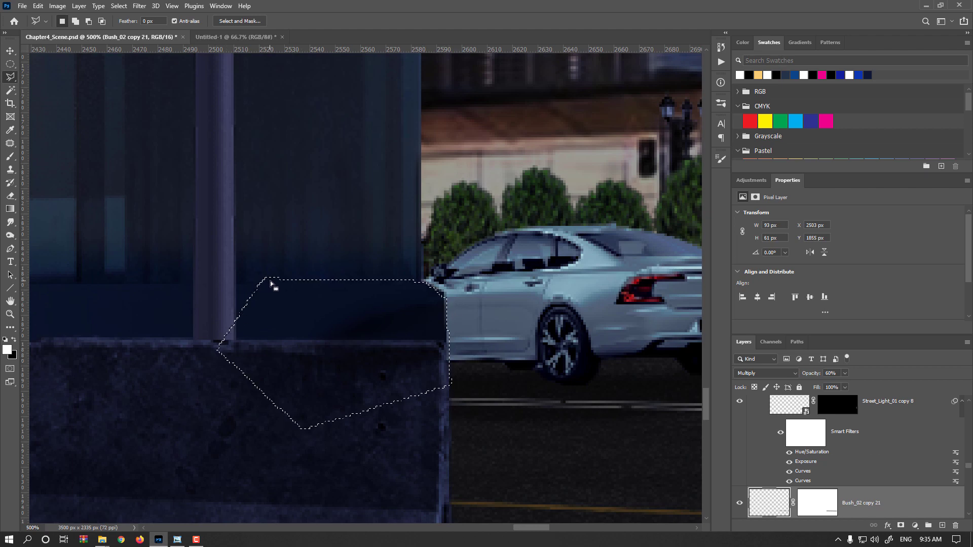
key("ctrl+d")
key("v")
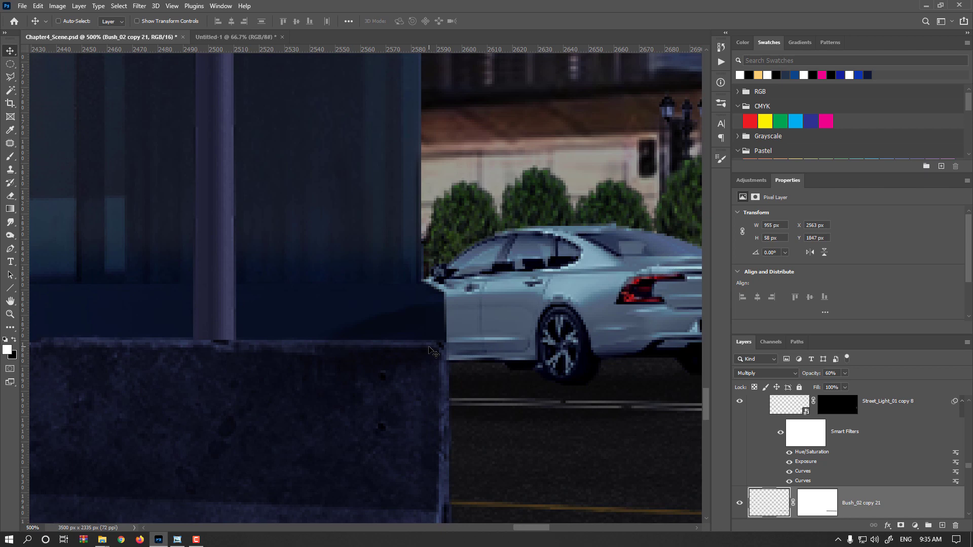
Select the Bush_02 copy 20 layer and compare the building's base corner with its shadow hidden and shown
left_click(401, 332)
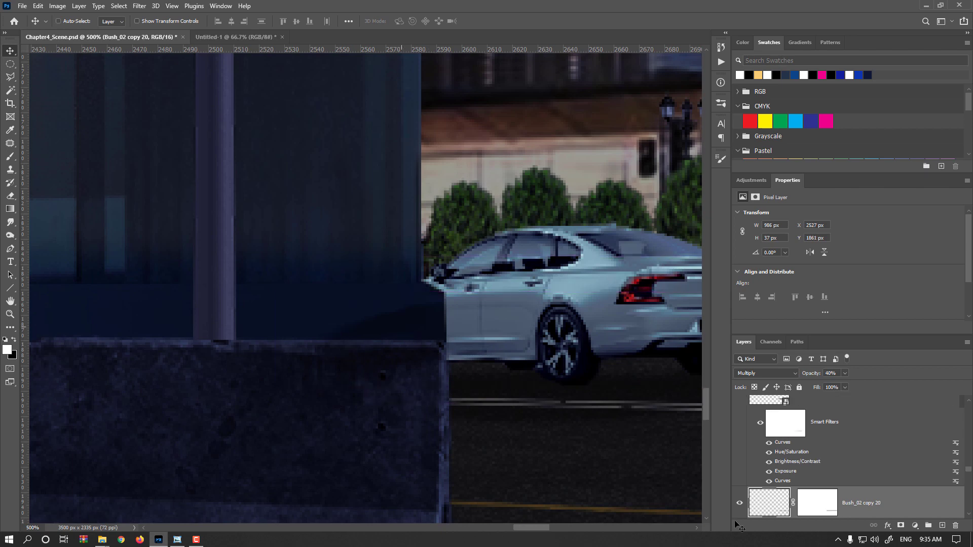
left_click(739, 505)
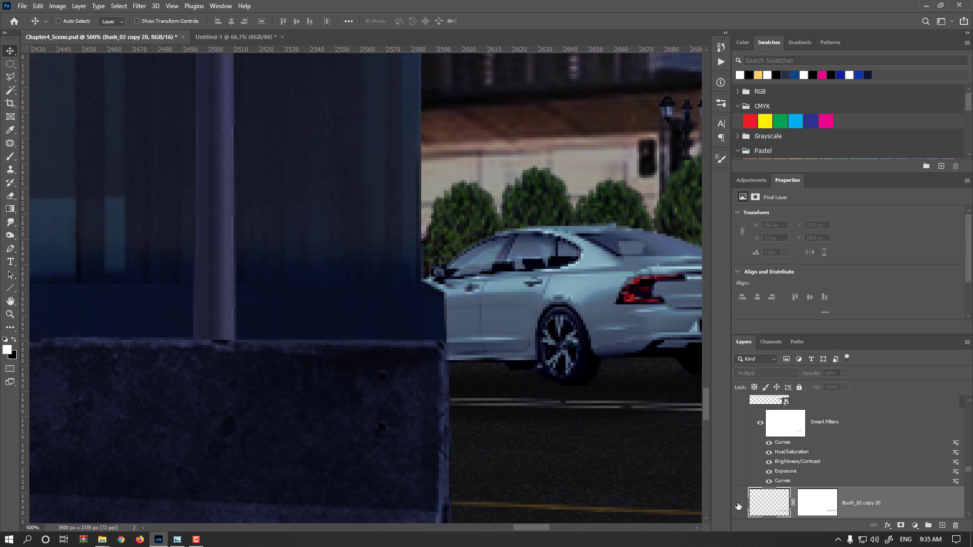
left_click(740, 505)
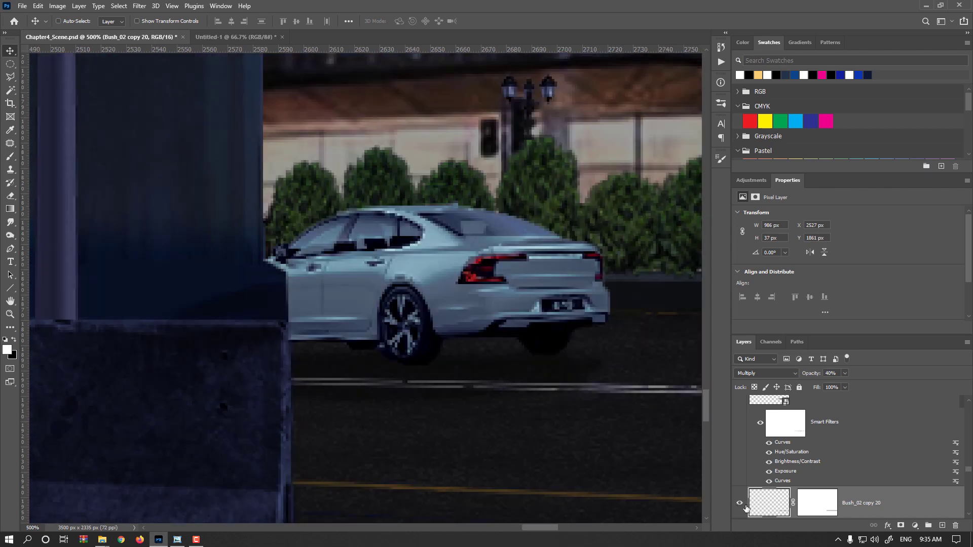
left_click(741, 503)
left_click(741, 504)
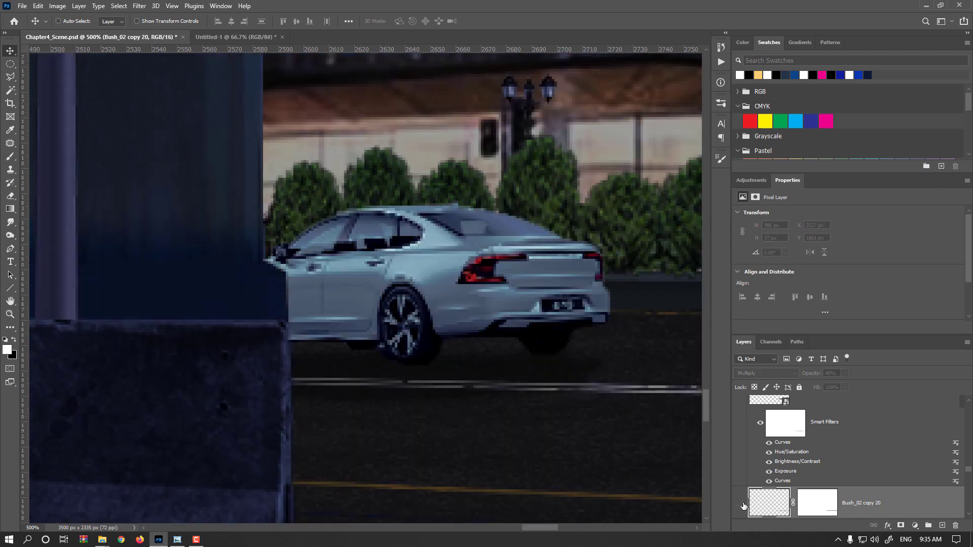
left_click_drag(337, 380, 446, 413)
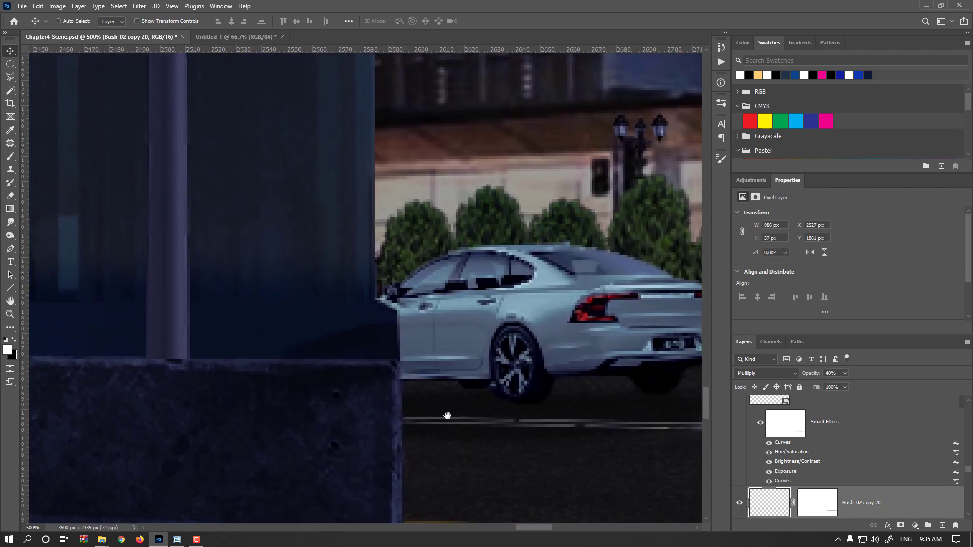
Delete the part of the Bush_02 copy 20 shadow inside a Polygonal Lasso outline over the base corner, and deselect
key("l")
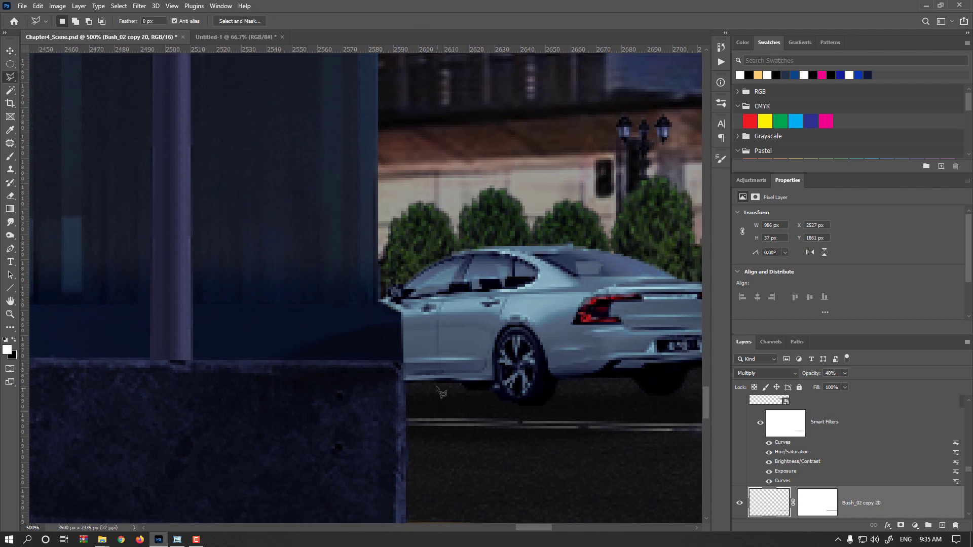
left_click(402, 317)
left_click(403, 386)
left_click(272, 458)
left_click(172, 434)
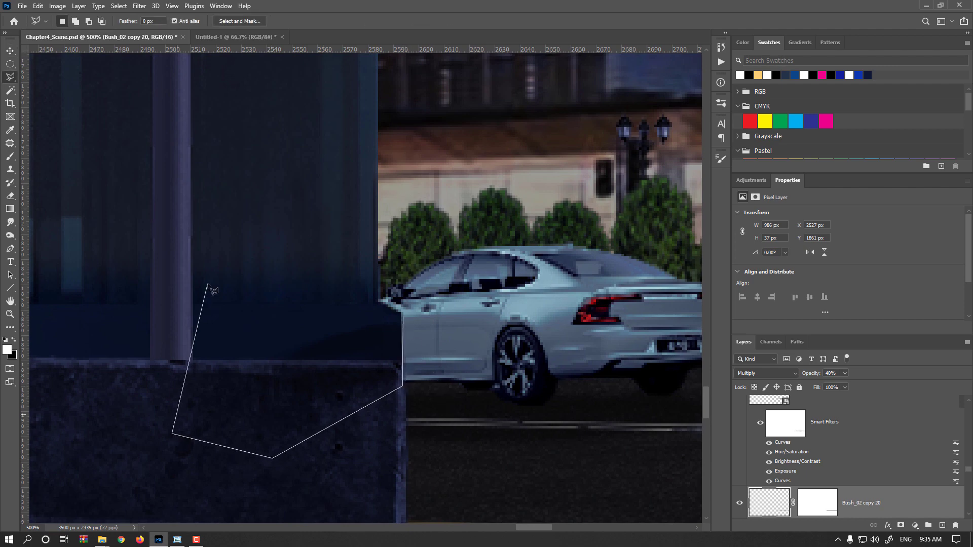
double_click(208, 285)
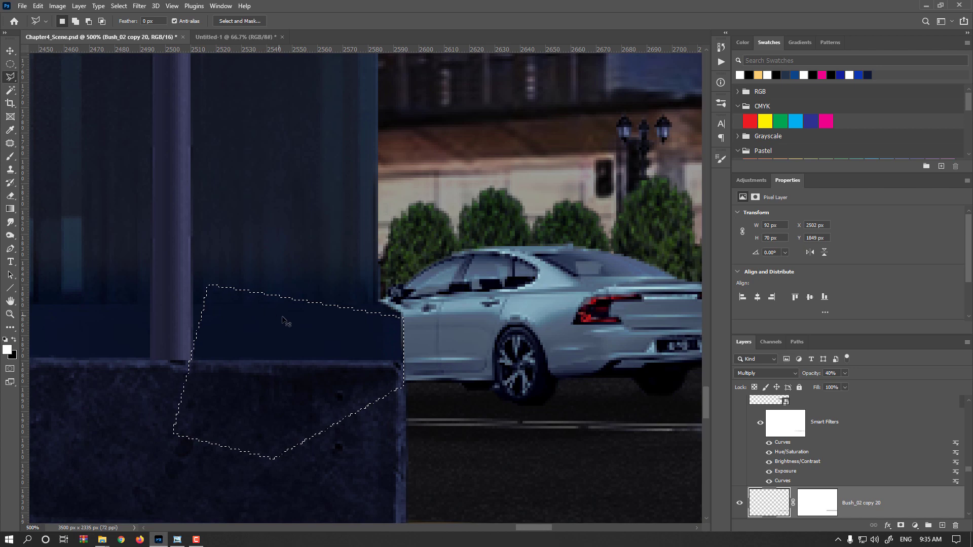
key("ctrl+d")
Examine the whole night scene, including the star highlight on the far building, the building's glass corner and the office block
scroll(390, 368, "down", 6)
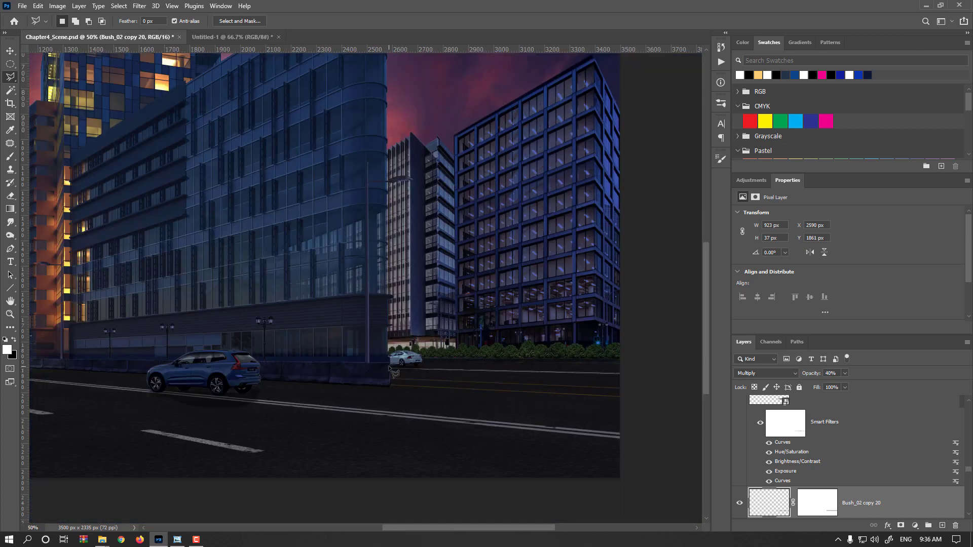
left_click_drag(380, 364, 561, 358)
left_click_drag(438, 354, 552, 365)
scroll(175, 319, "up", 3)
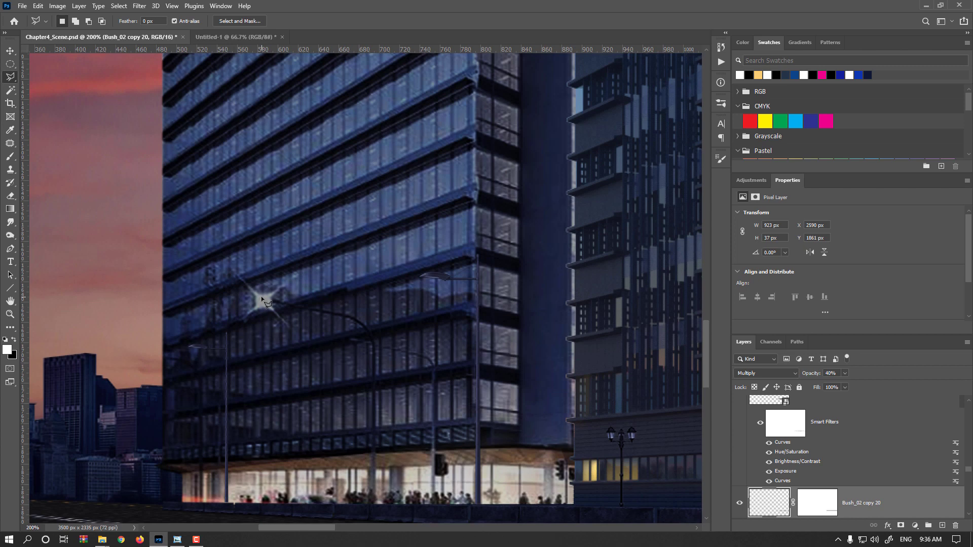
left_click_drag(267, 330, 357, 293)
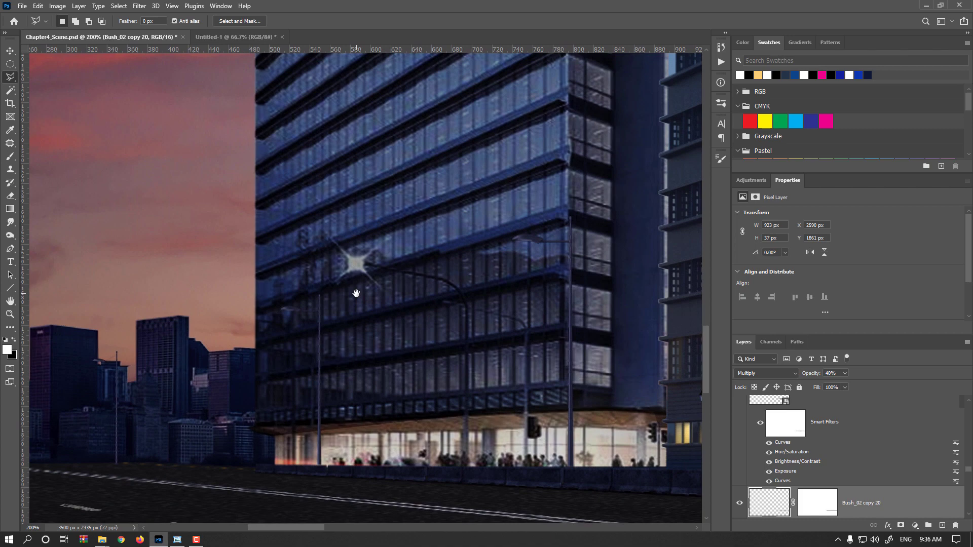
key("ctrl+minus")
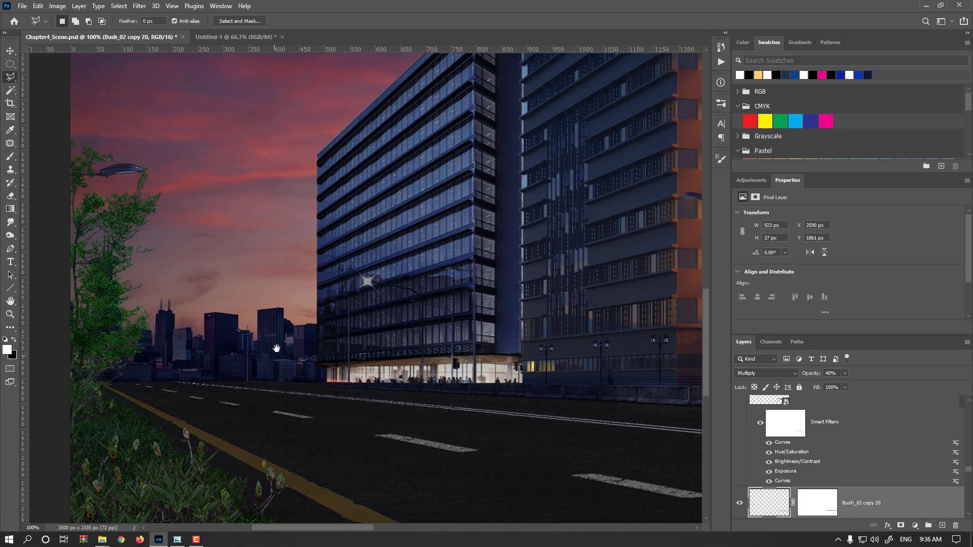
left_click_drag(345, 354, 158, 367)
left_click_drag(463, 378, 157, 369)
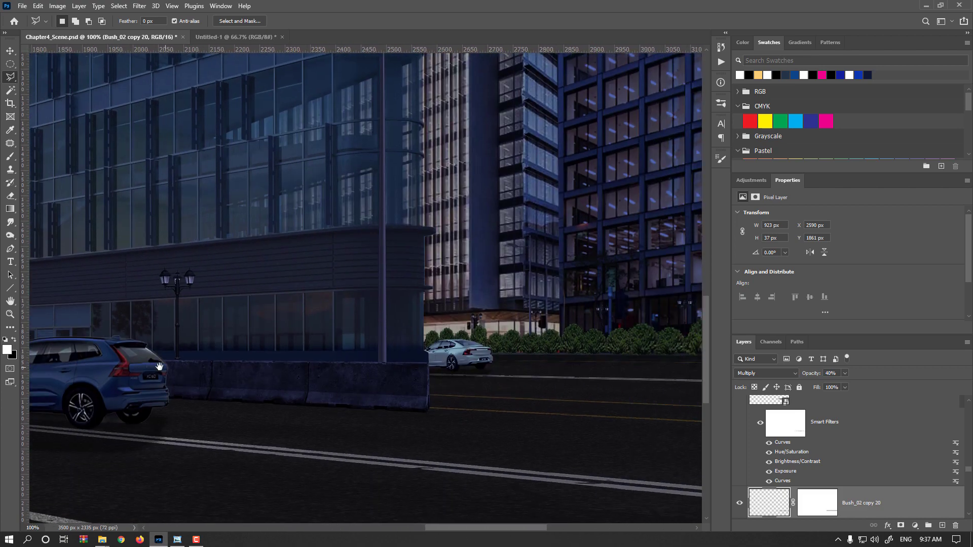
left_click_drag(586, 144, 340, 365)
scroll(373, 353, "down", 2)
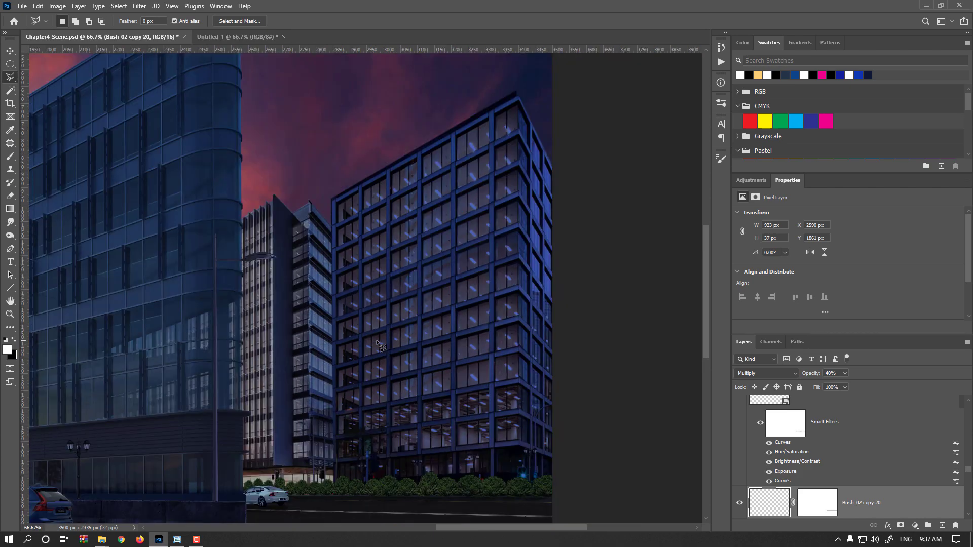
scroll(391, 314, "up", 1)
left_click_drag(472, 249, 493, 236)
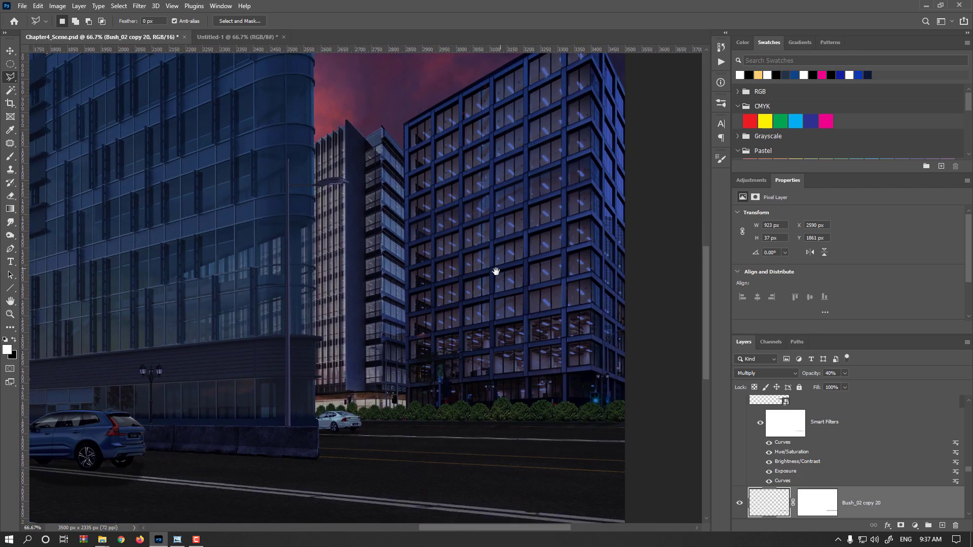